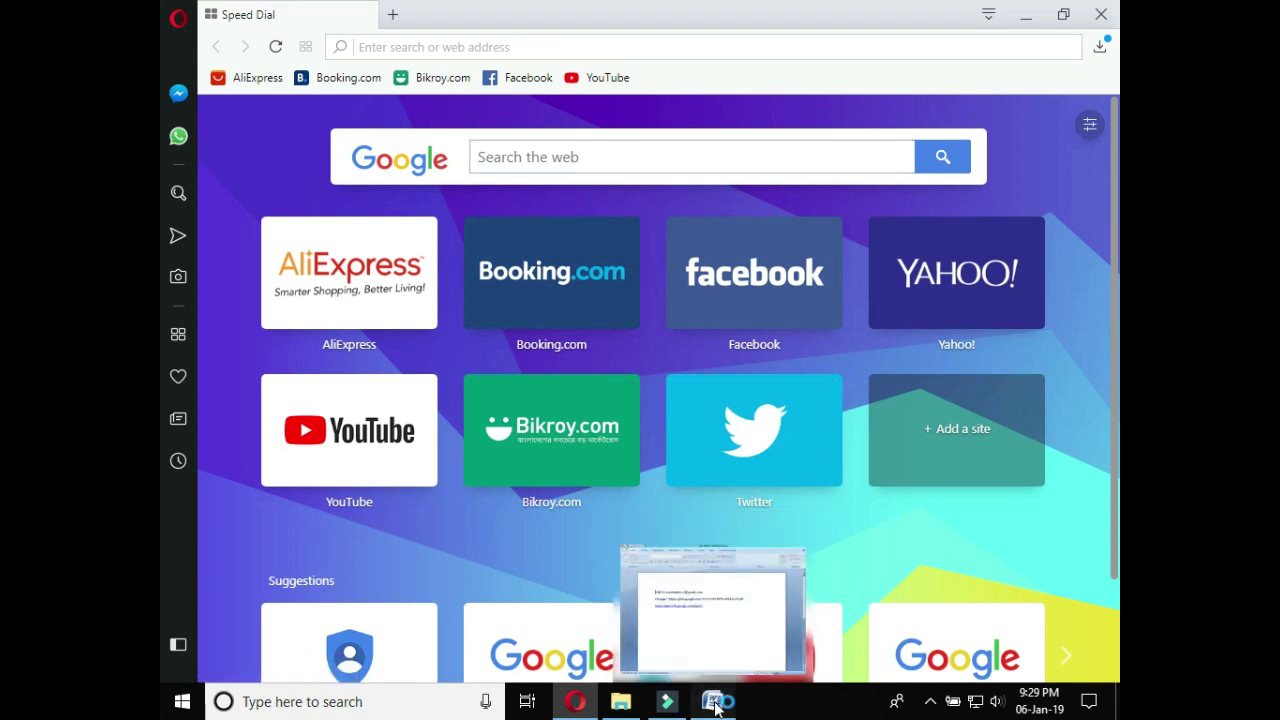
click(716, 705)
click(595, 325)
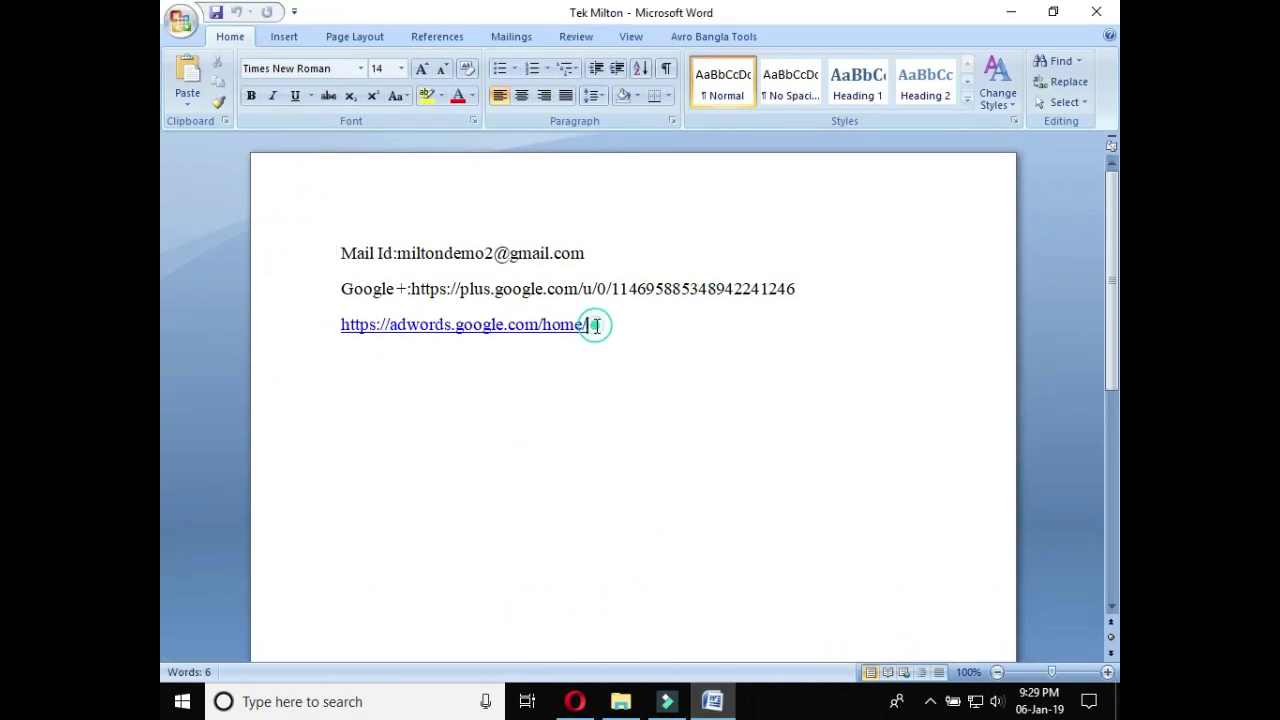
drag(595, 325, 342, 344)
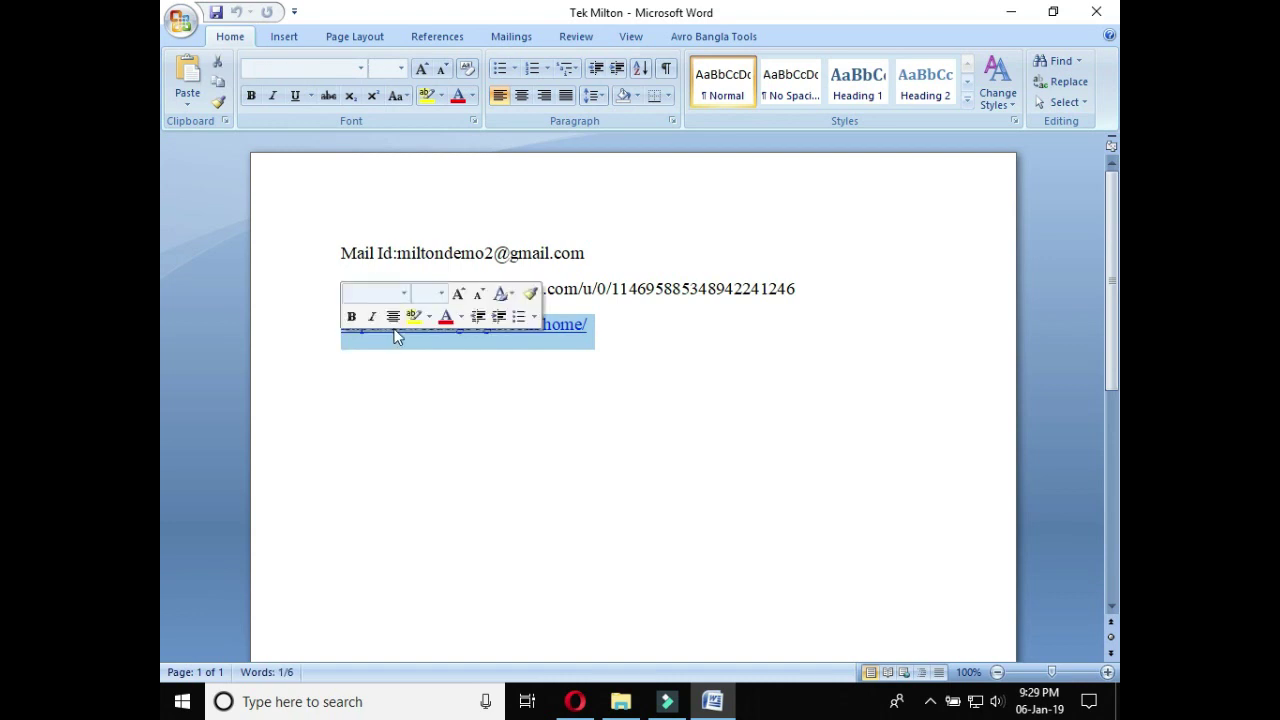
right_click(560, 332)
click(600, 364)
key(alt+Tab)
key(ctrl+v)
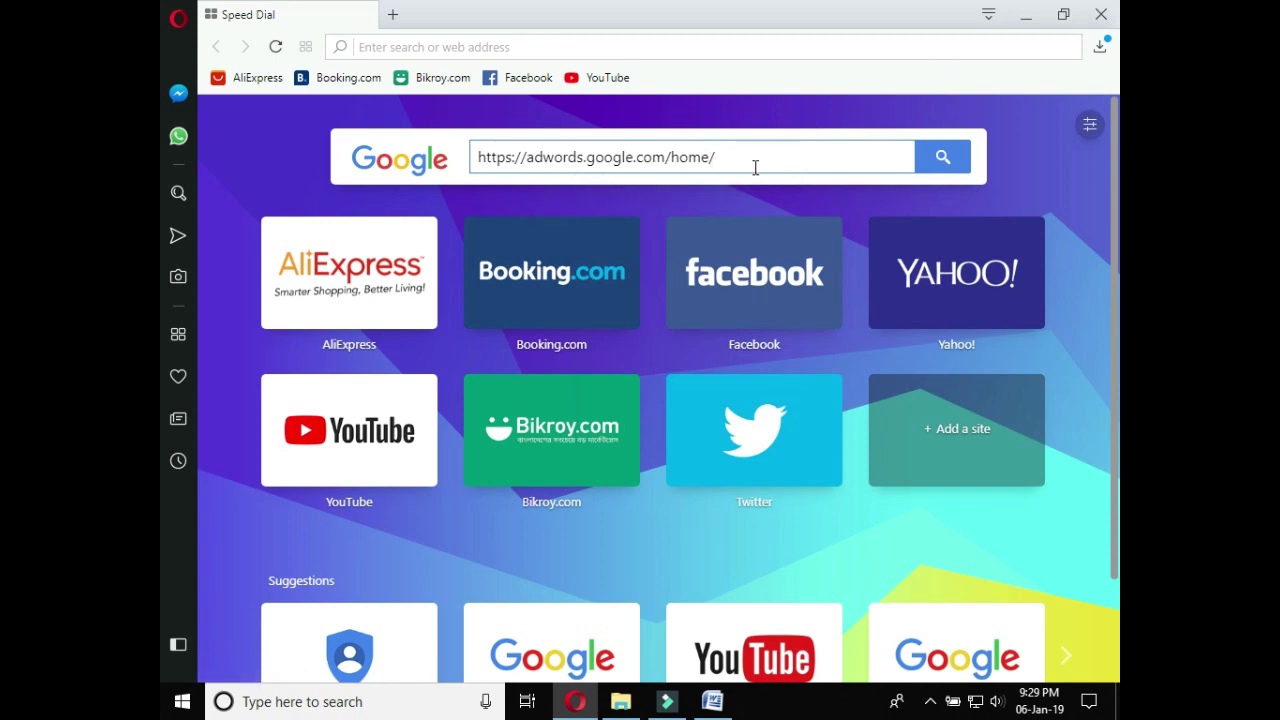
click(940, 157)
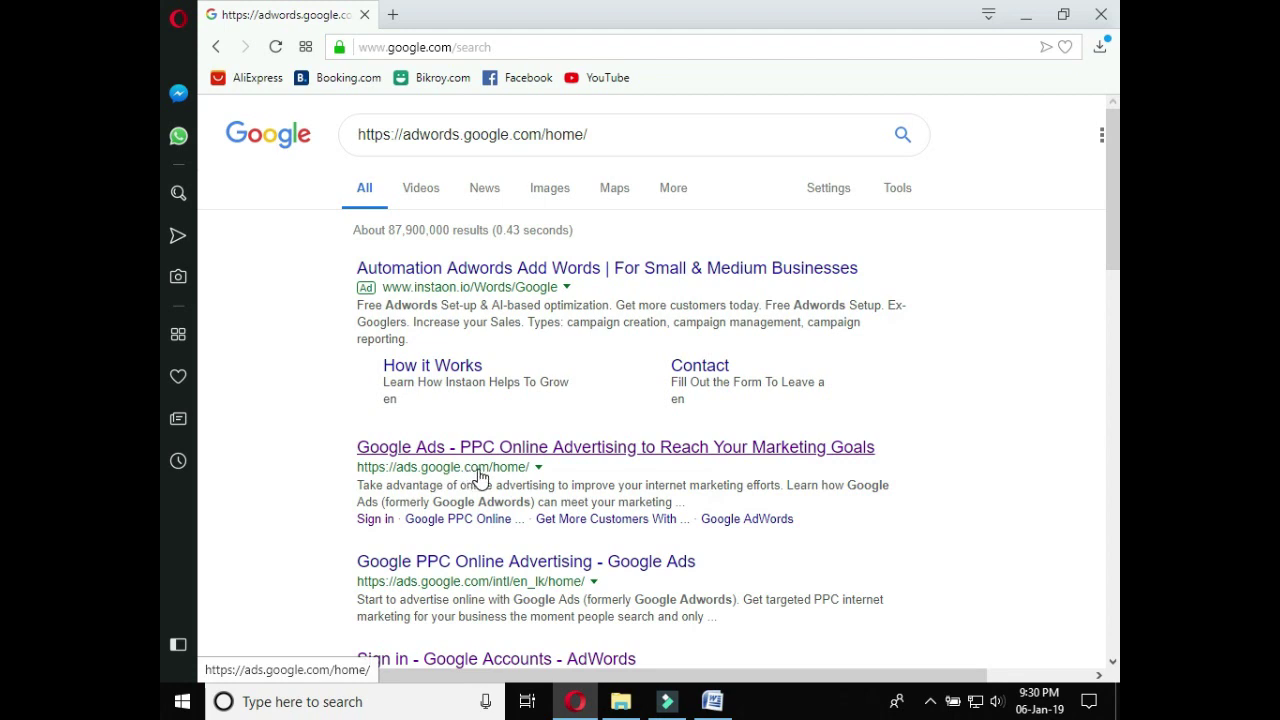
Open the Google Ads result, enter the account e-mail, and skip the guided setup
click(437, 475)
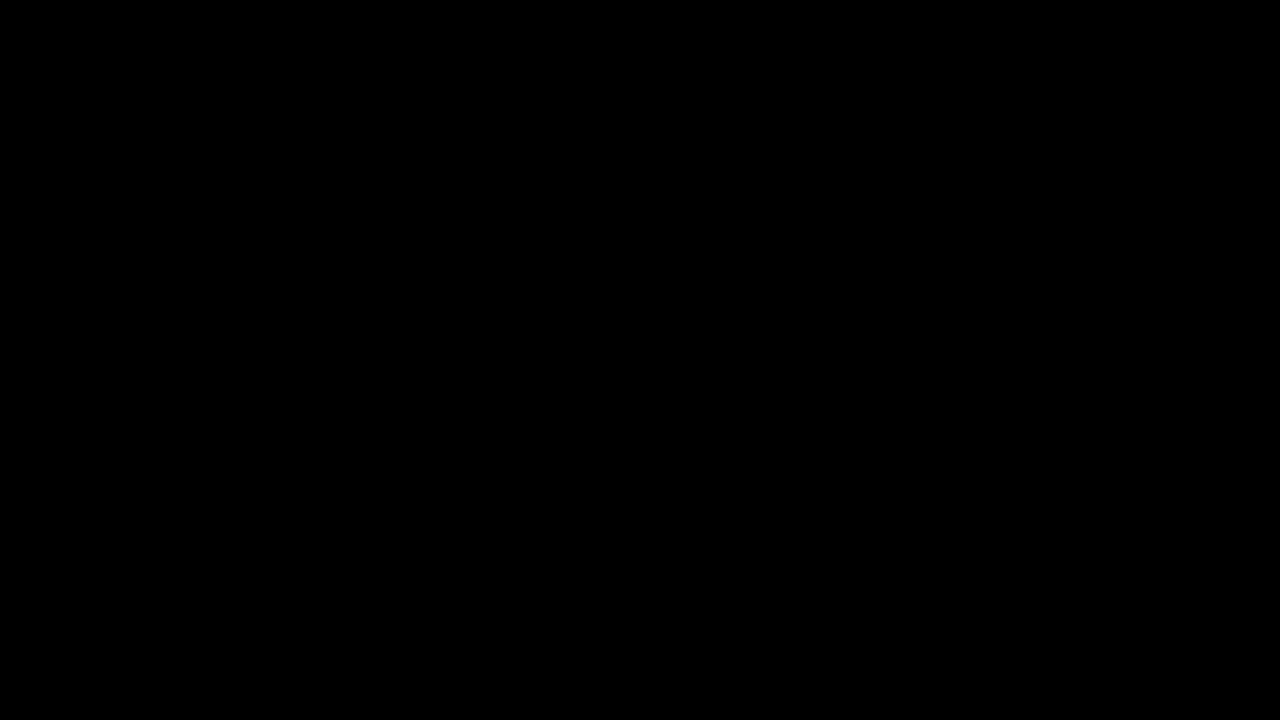
click(390, 375)
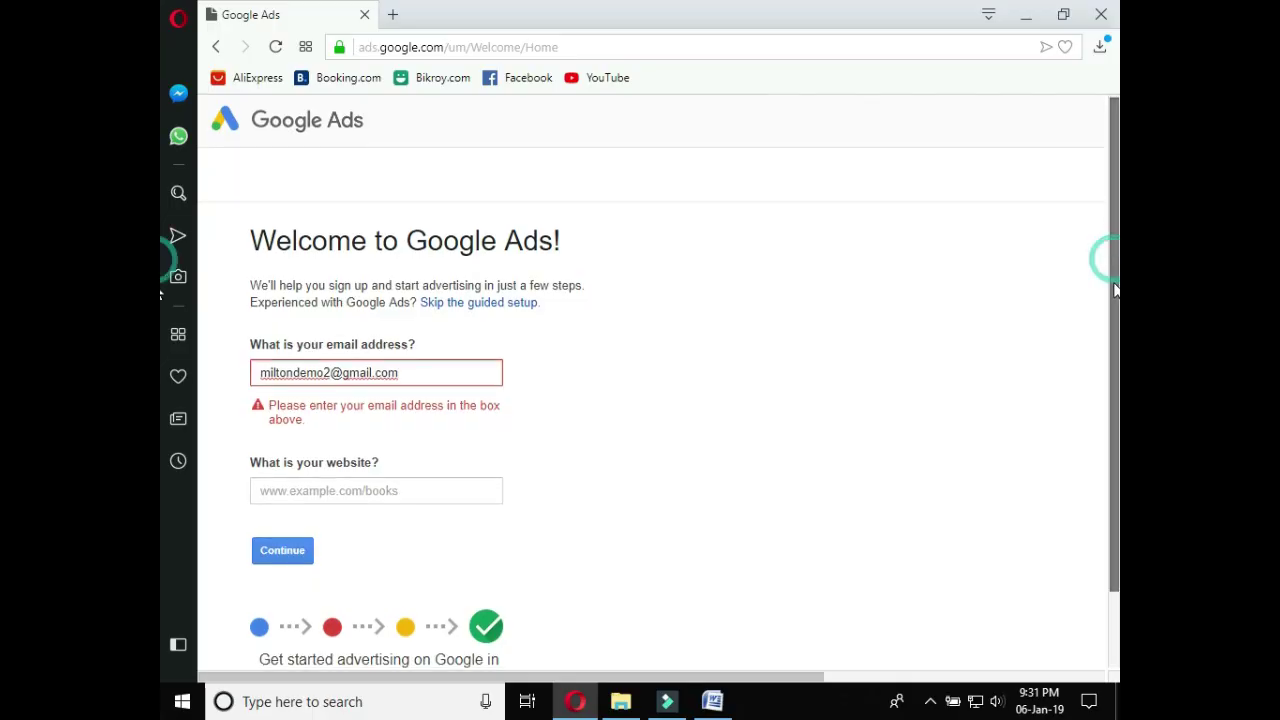
scroll(1110, 260, down, 1)
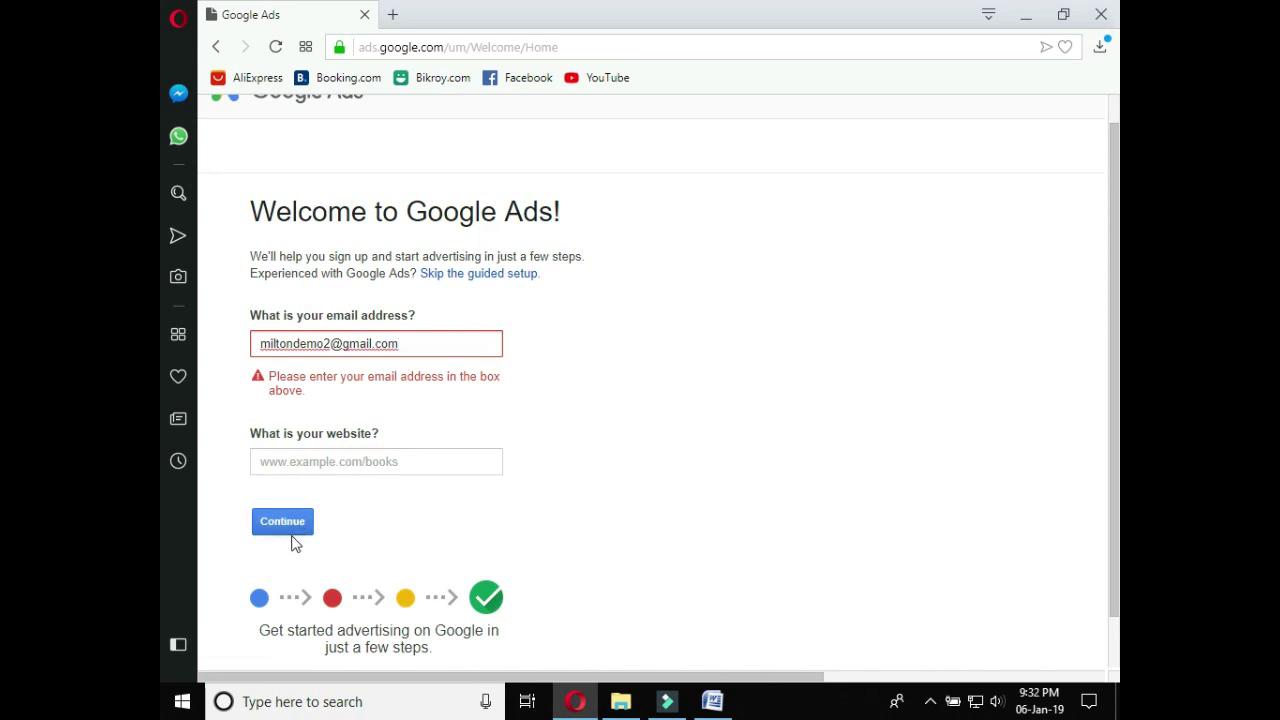
click(487, 275)
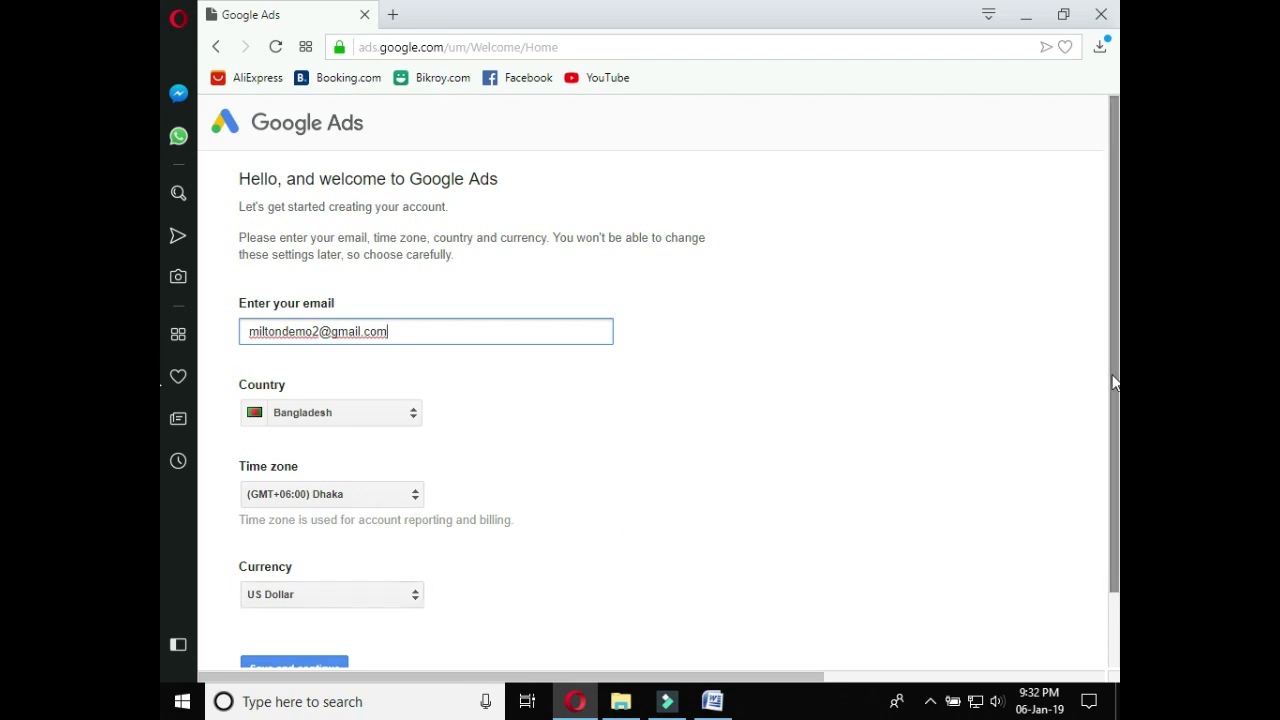
Choose US Dollar as currency and save the Bangladesh, Dhaka time zone account settings
scroll(1108, 423, down, 2)
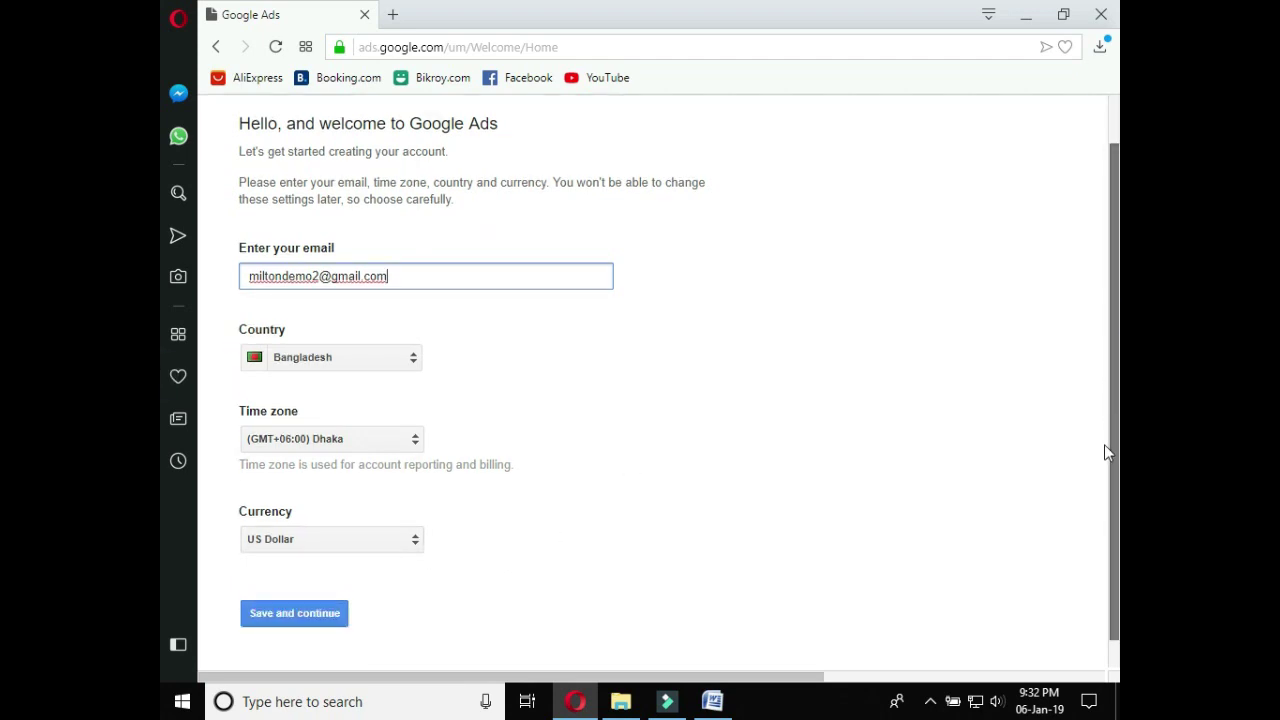
click(416, 520)
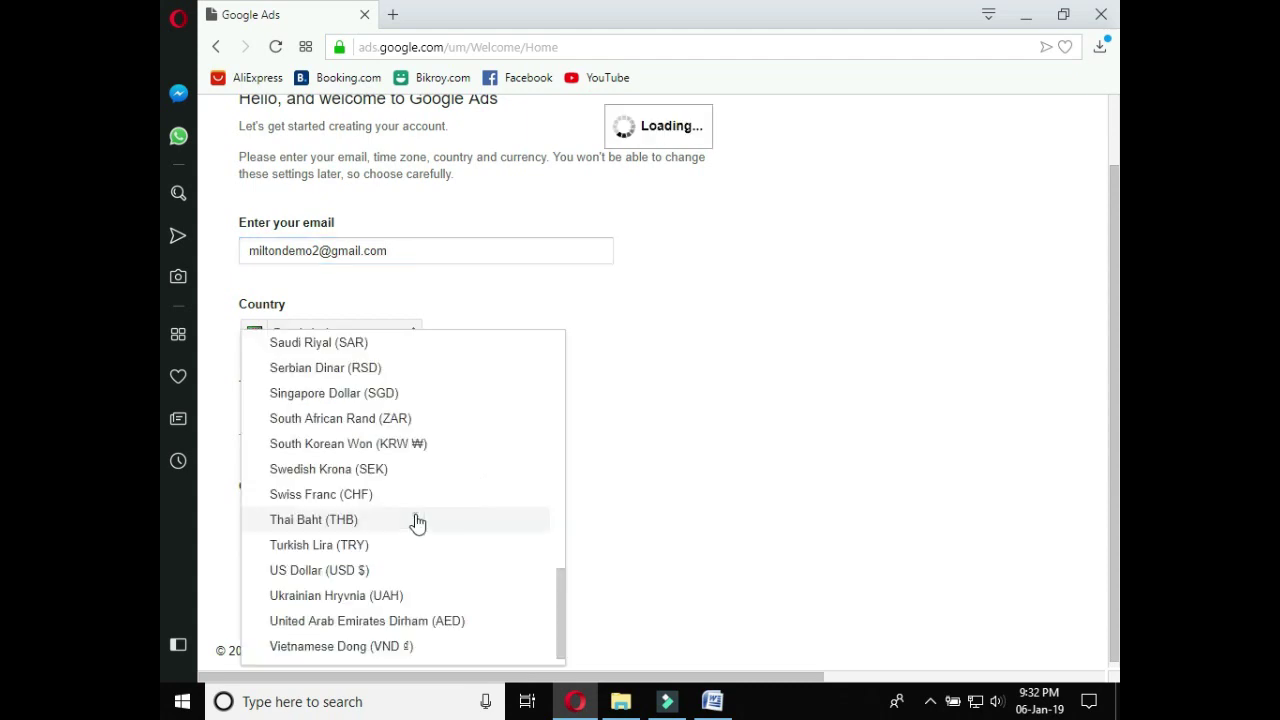
click(416, 522)
click(417, 545)
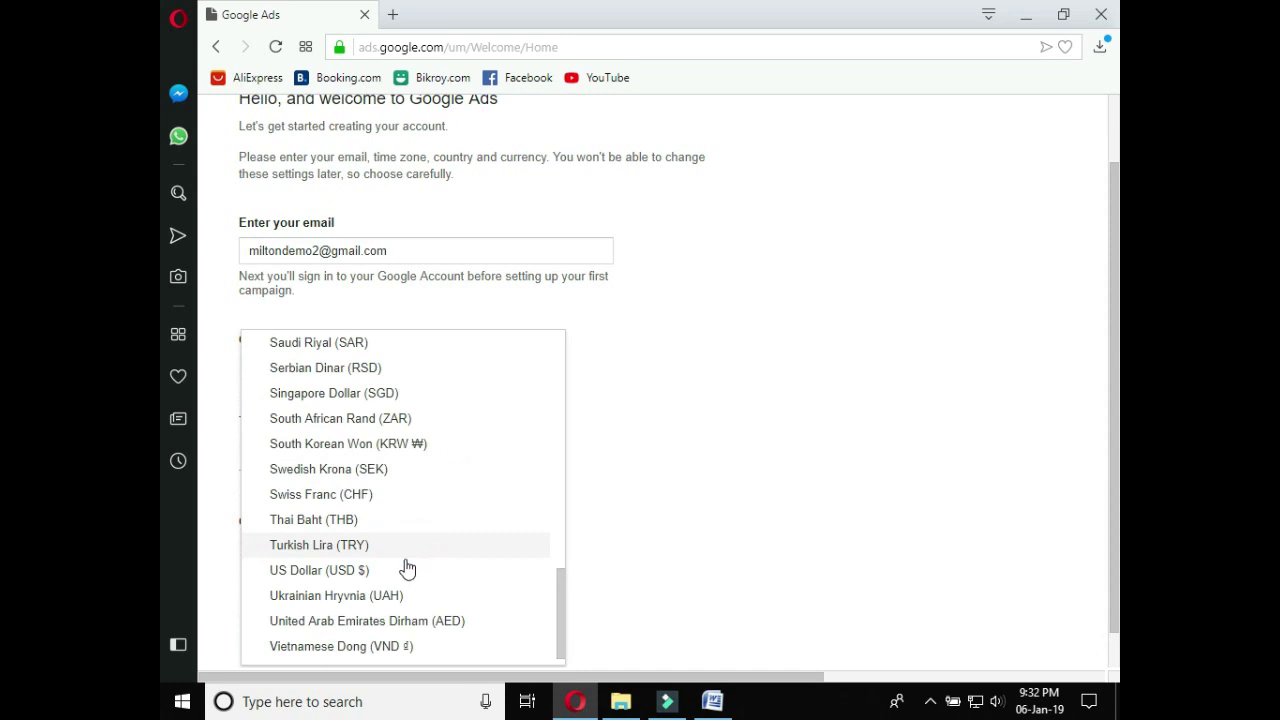
click(400, 570)
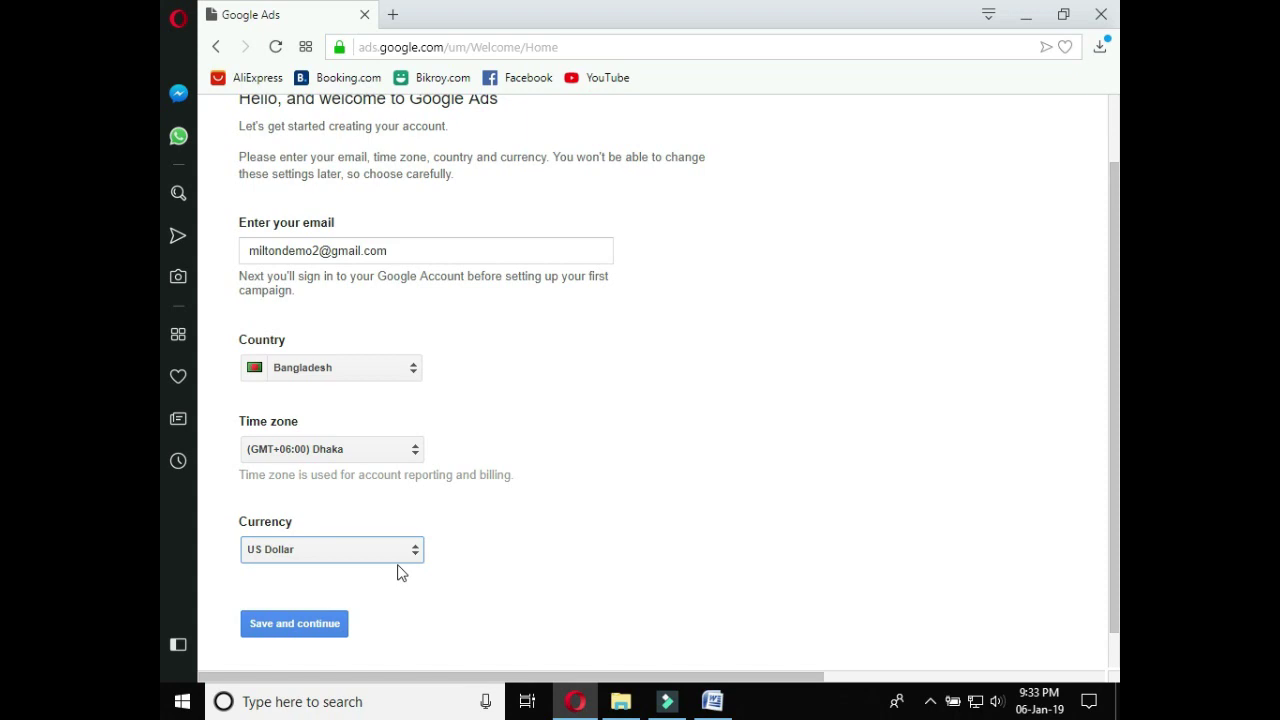
scroll(1085, 474, down, 1)
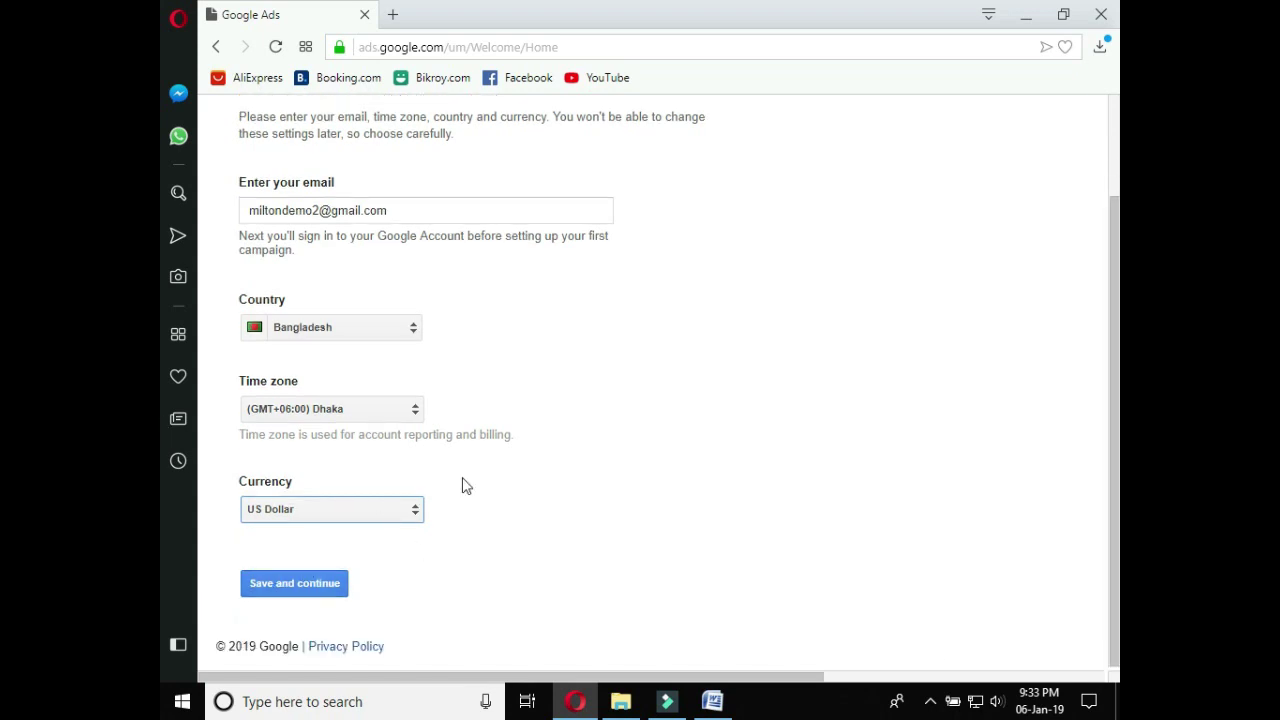
click(309, 587)
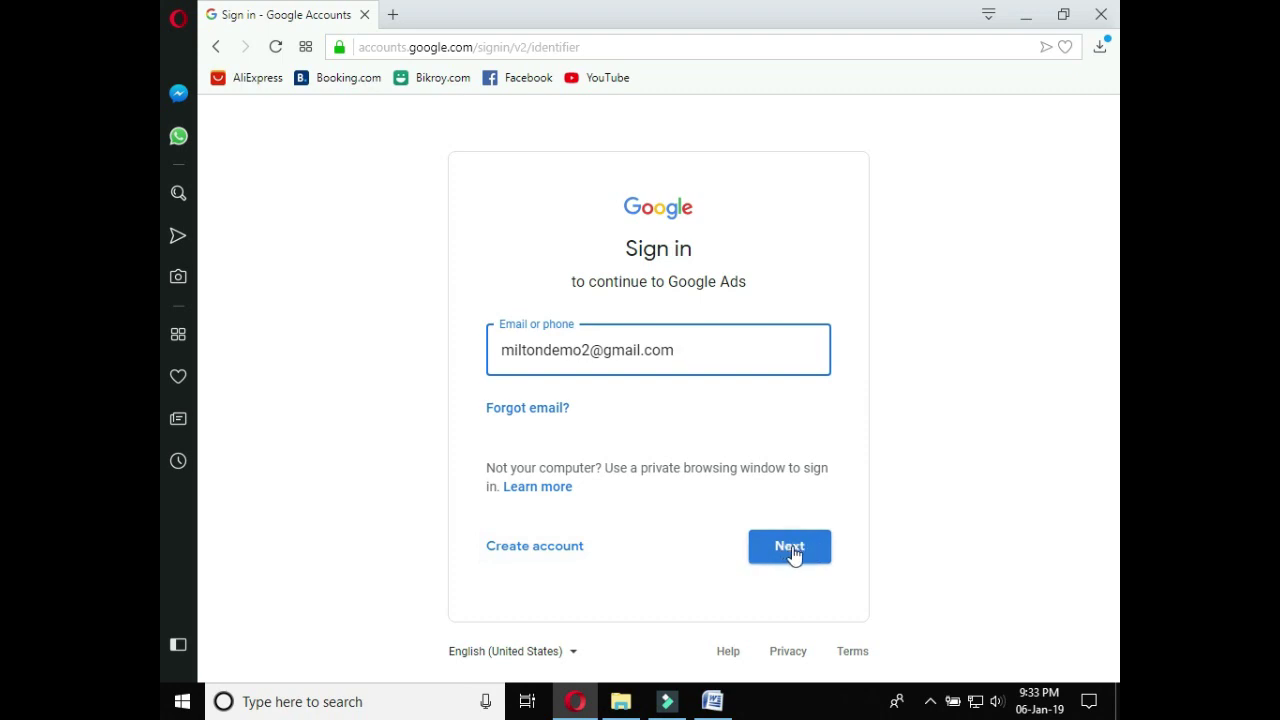
Continue the Google Accounts sign-in with the pre-filled account e-mail
click(790, 549)
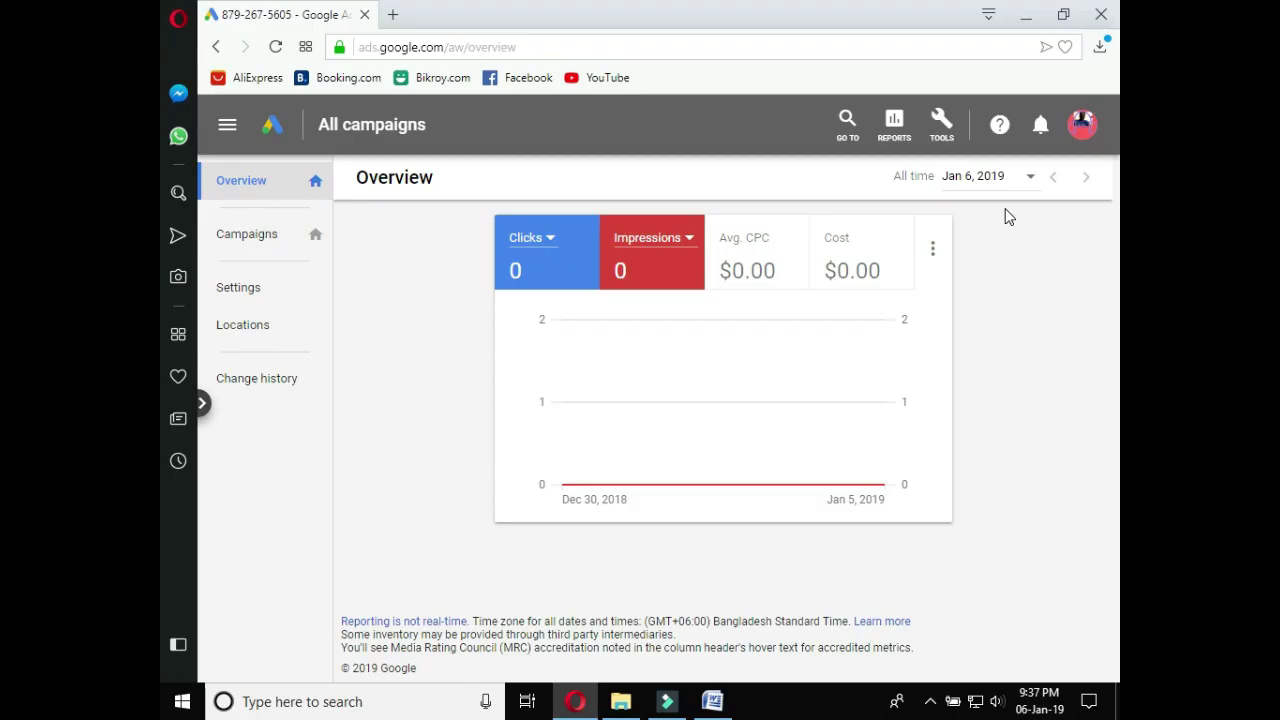
Show the Tools menu with its SETUP section expanded
click(940, 135)
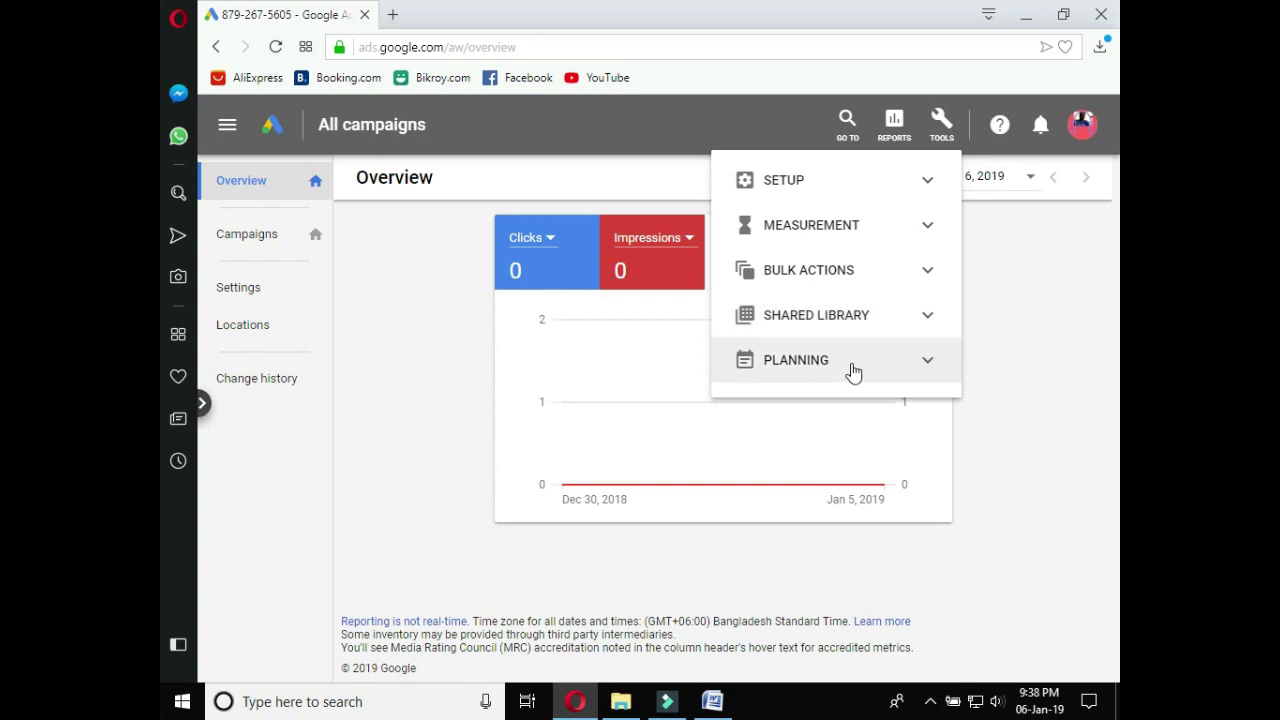
click(815, 190)
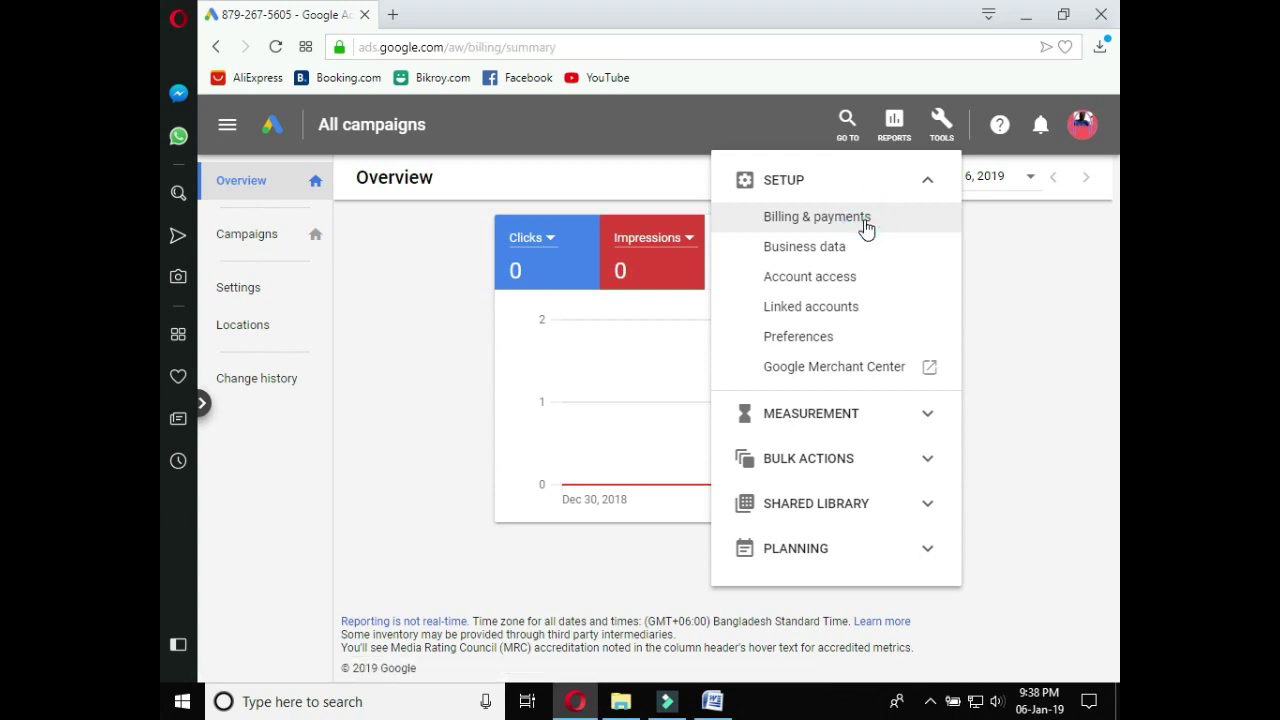
On the Billing & payments page, change the account type from business to Individual
click(866, 228)
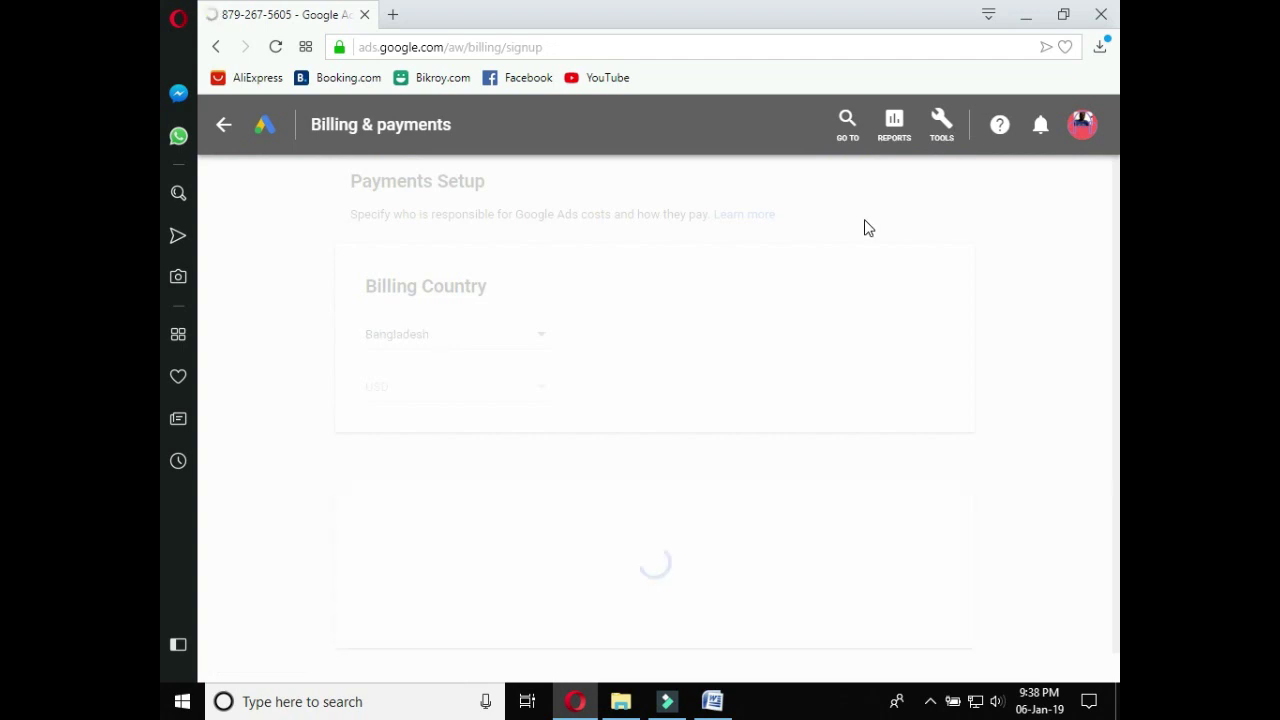
click(554, 352)
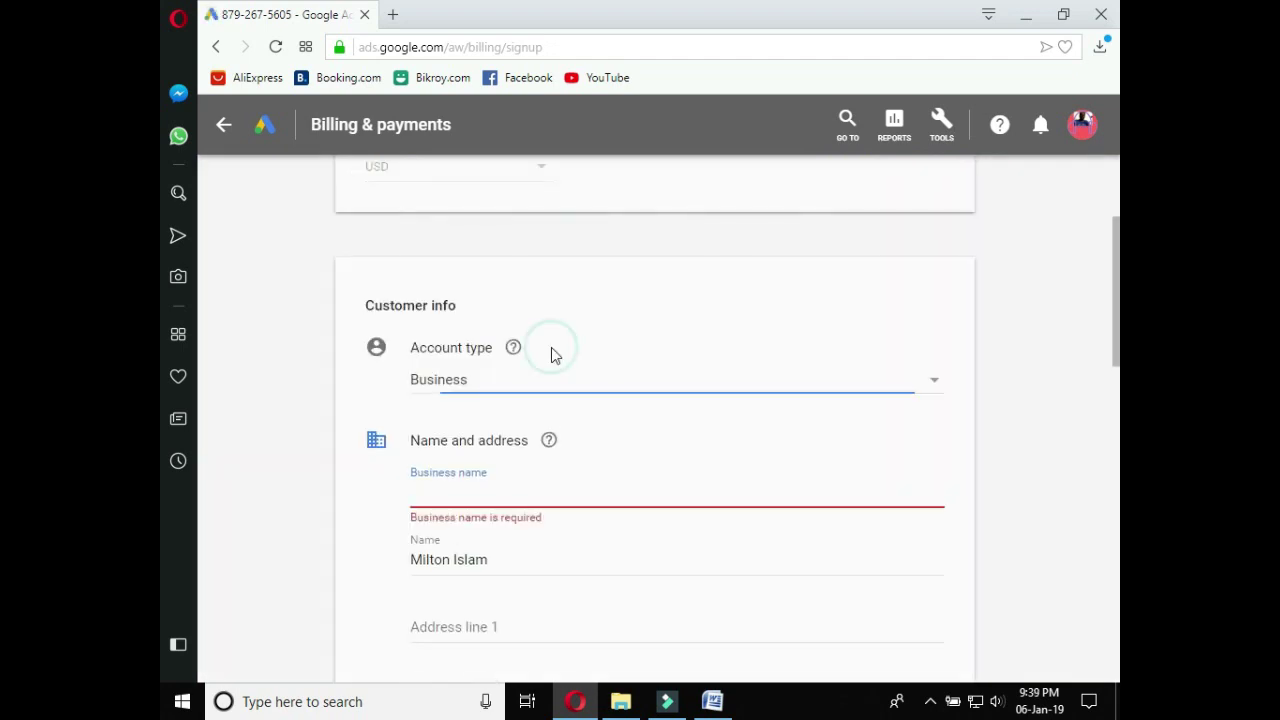
click(934, 380)
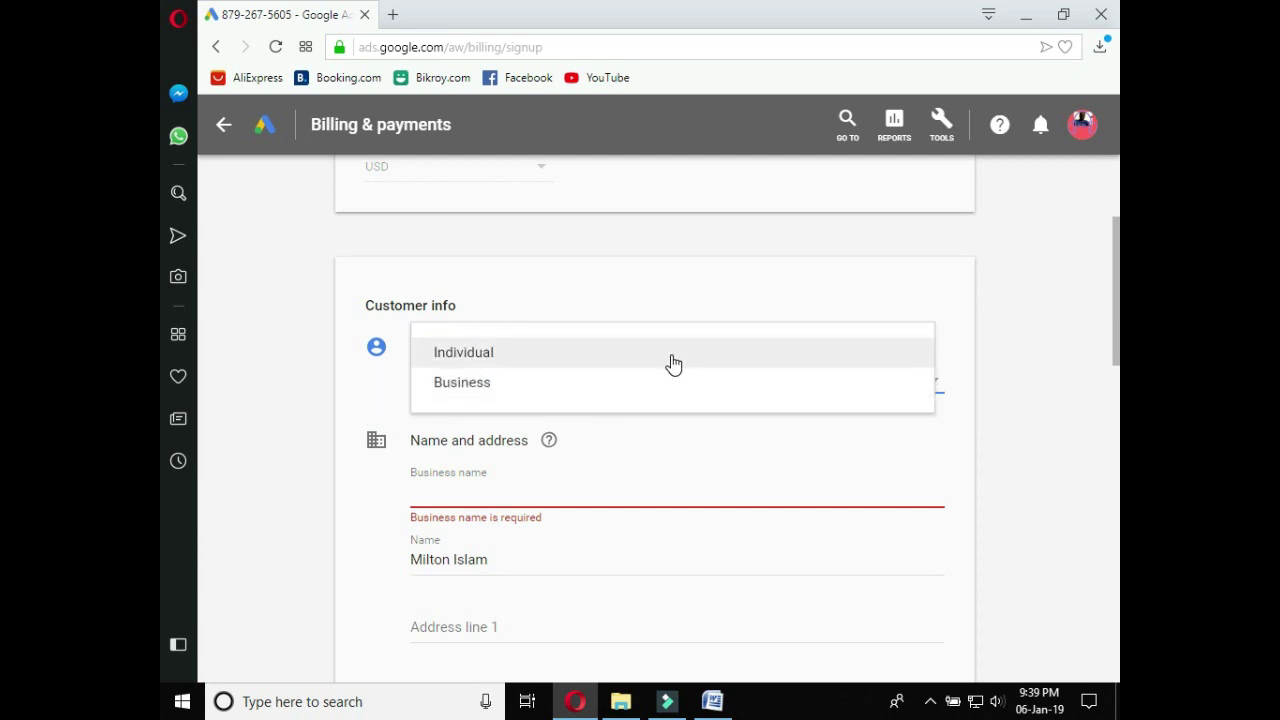
click(673, 364)
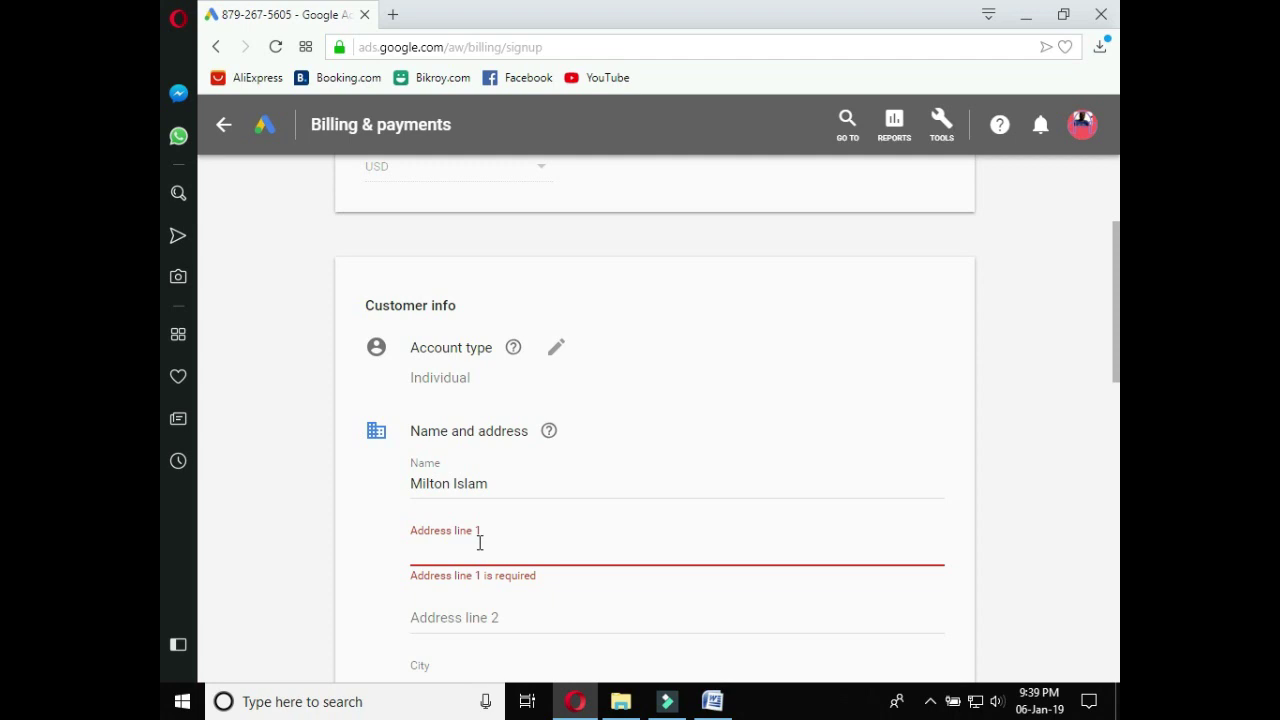
Fill in both address lines, the postal code and the customer's phone number
text(D)
key(BackSpace)
text(dhaka)
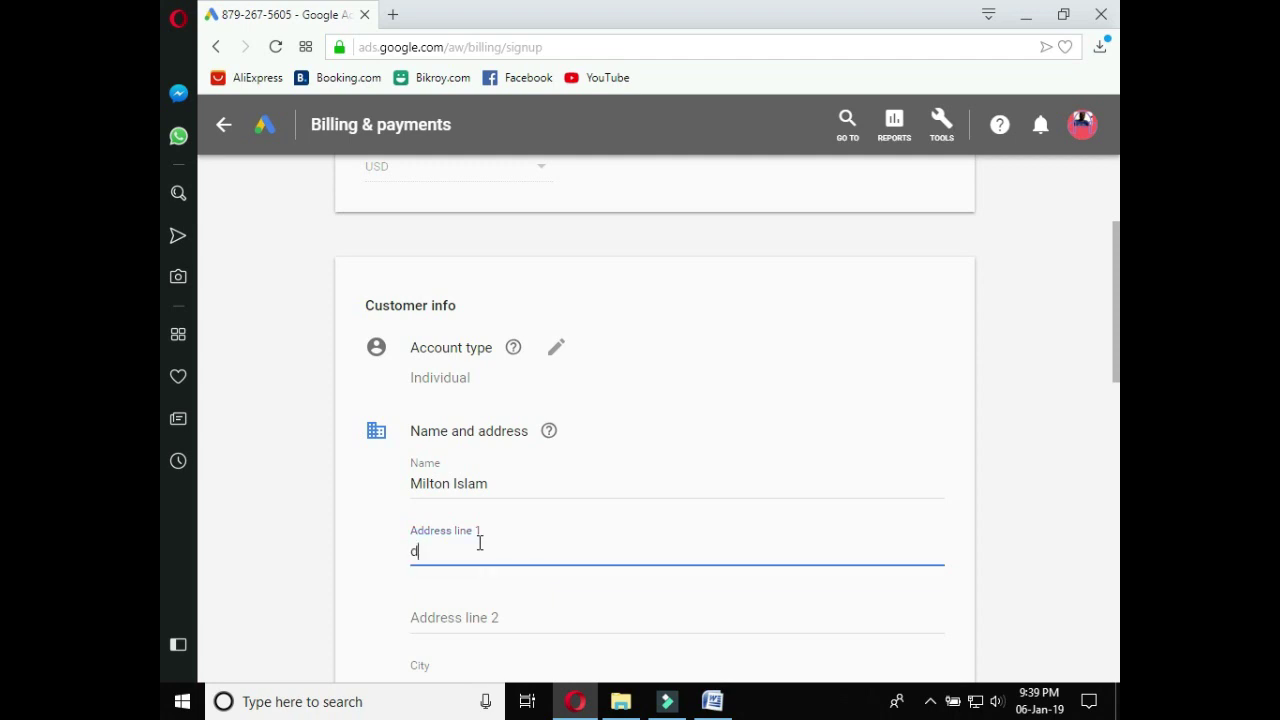
key(Tab)
text(abc)
scroll(1107, 389, down, 3)
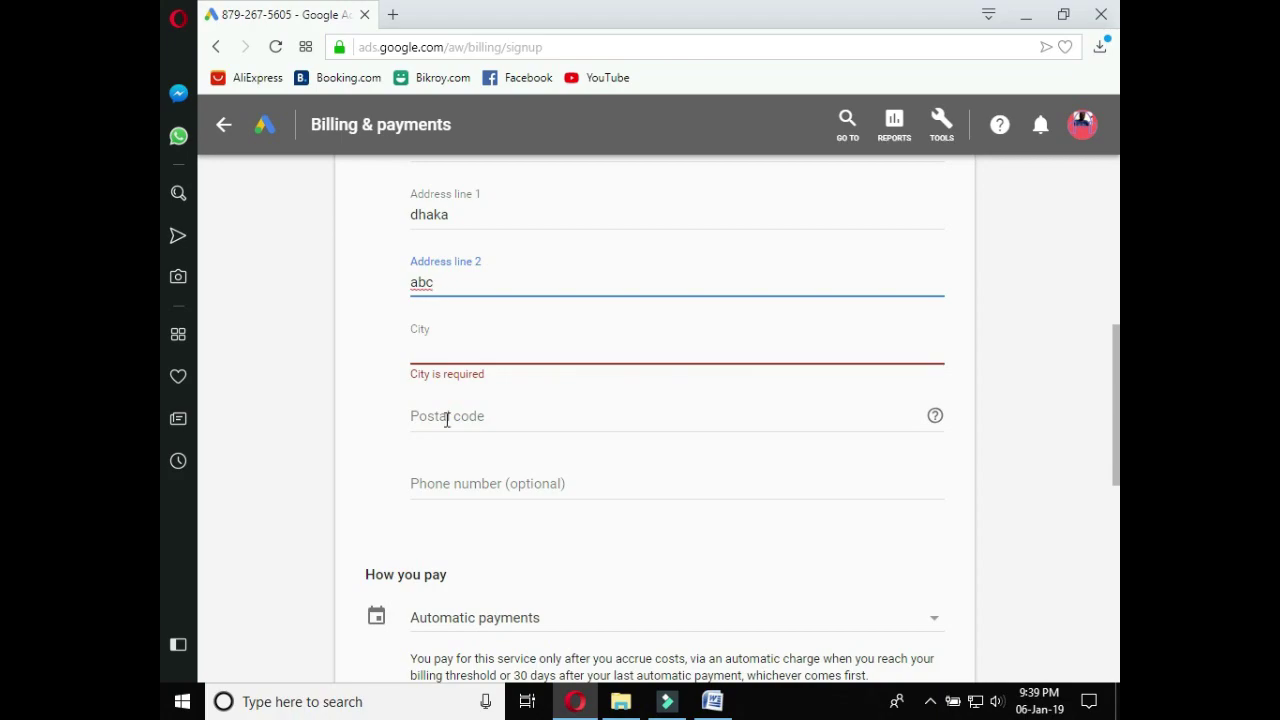
click(444, 417)
text(1229)
click(514, 480)
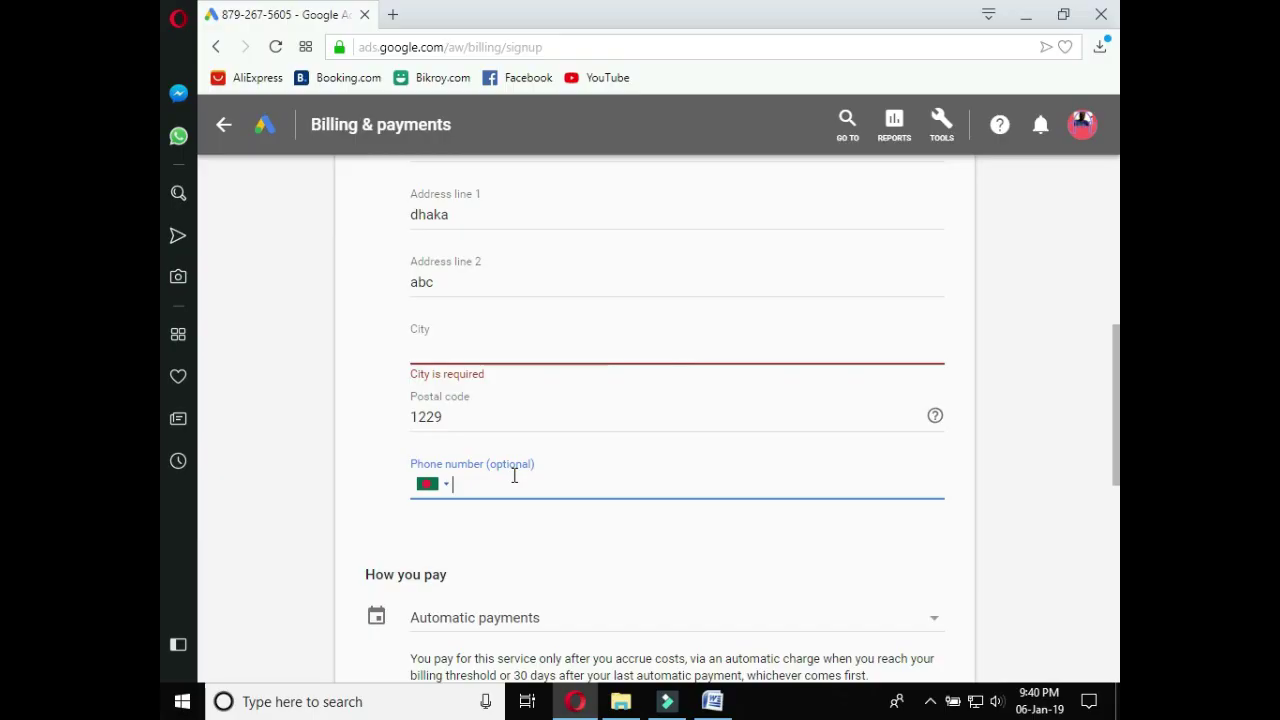
scroll(700, 450, down, 3)
click(936, 372)
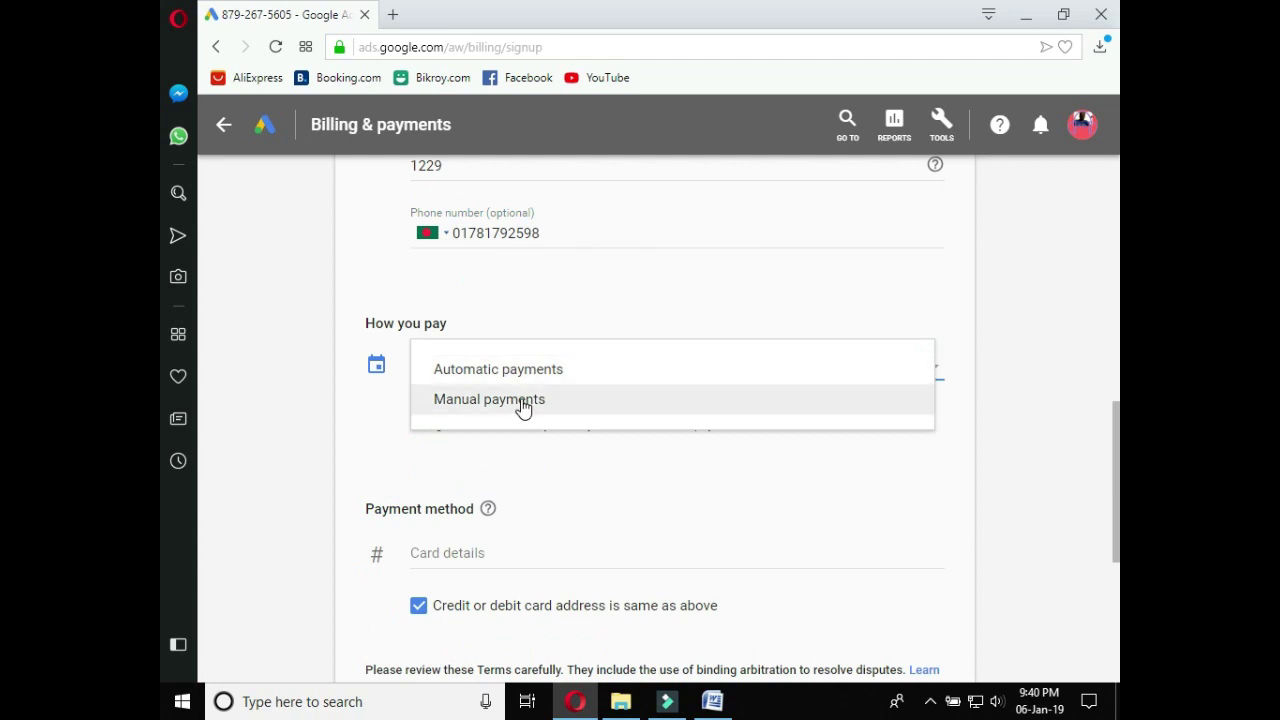
Set how you pay to Manual payments with a payment amount of 0.01
click(522, 405)
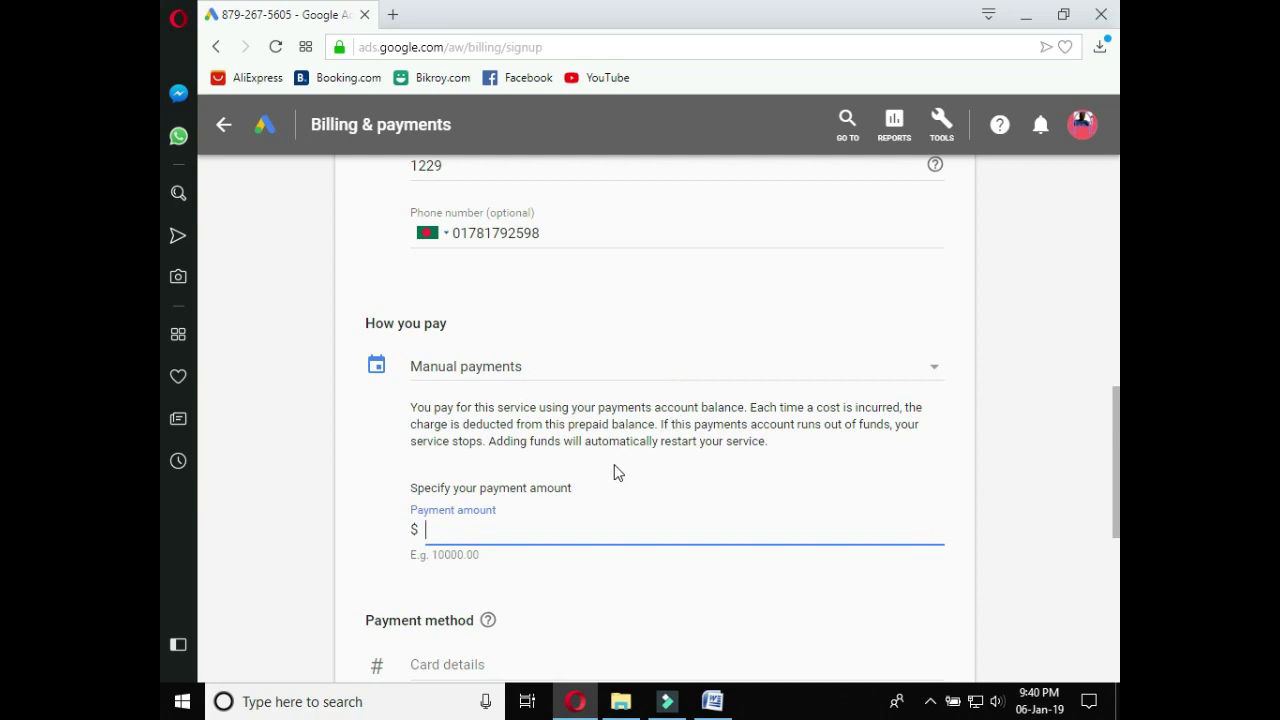
click(449, 530)
text(0.01)
scroll(466, 400, down, 3)
click(466, 366)
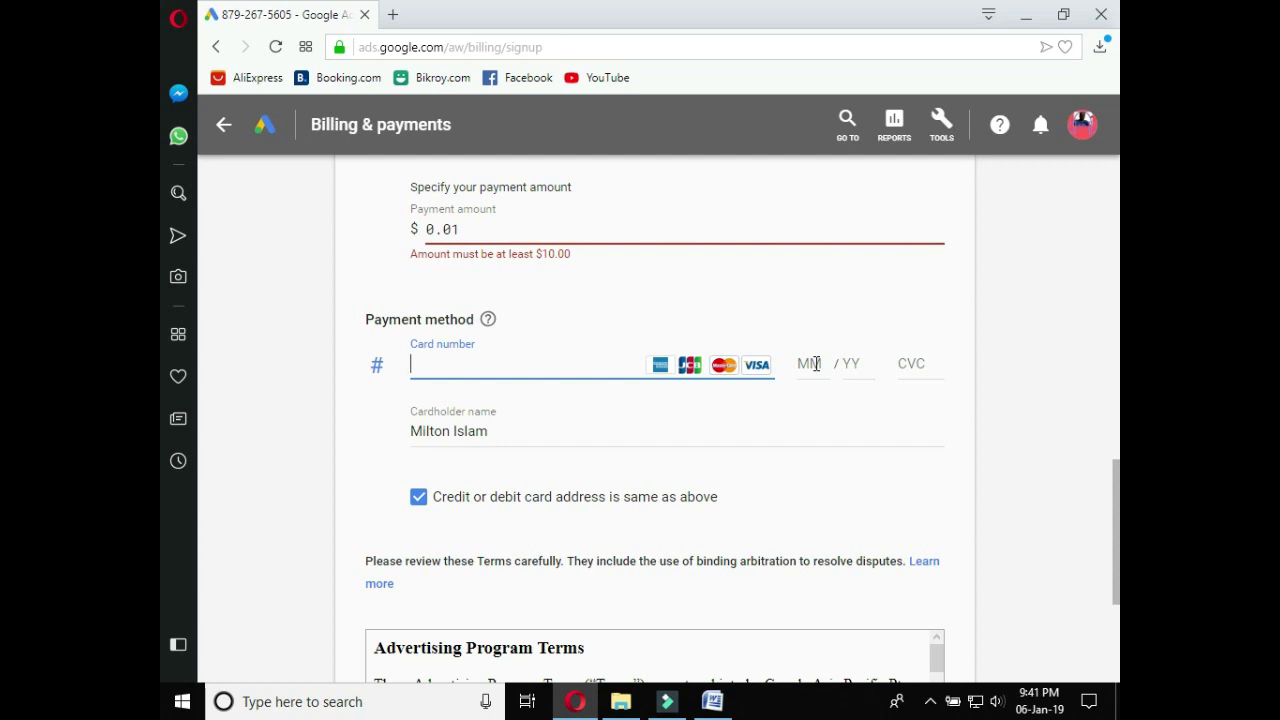
click(855, 363)
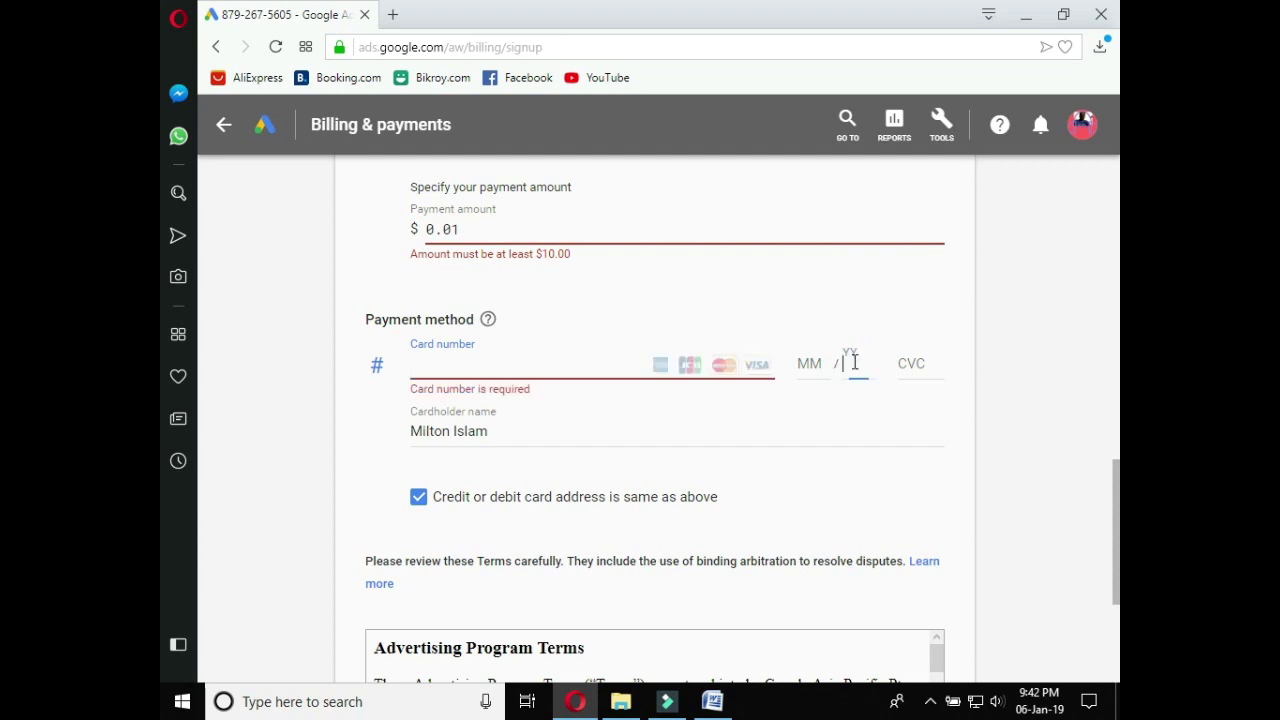
click(912, 363)
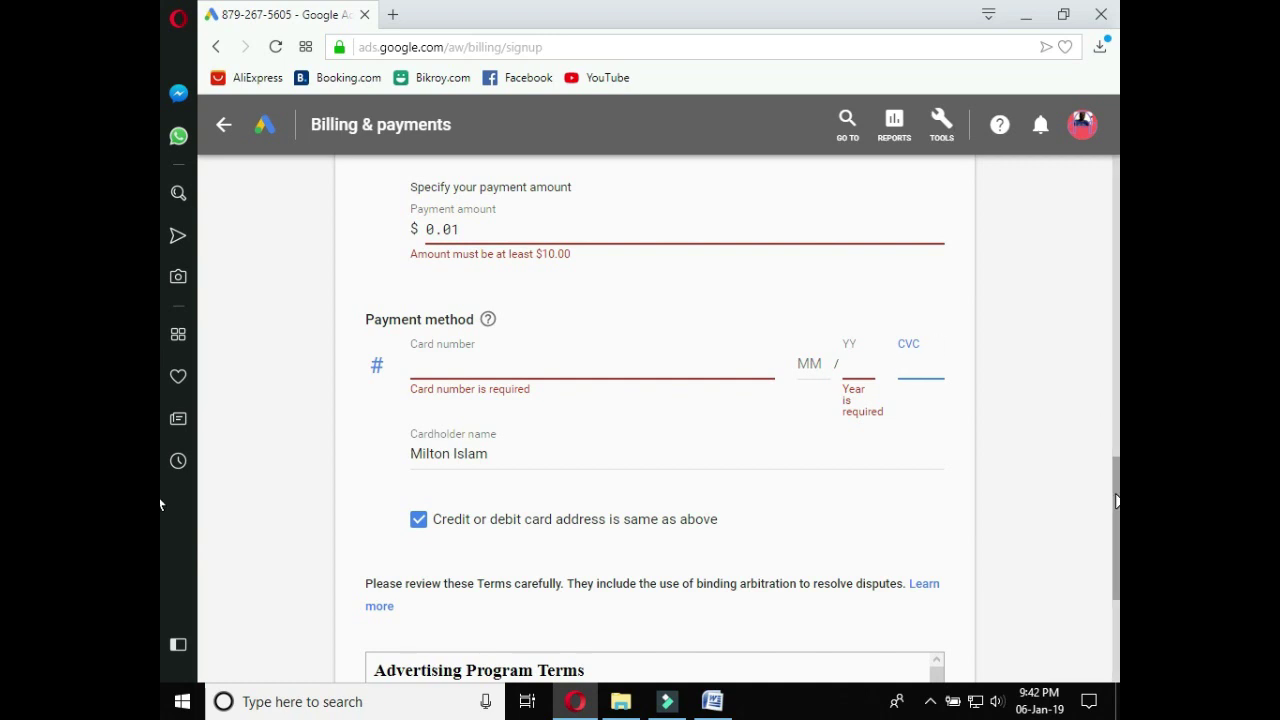
drag(1116, 500, 1112, 592)
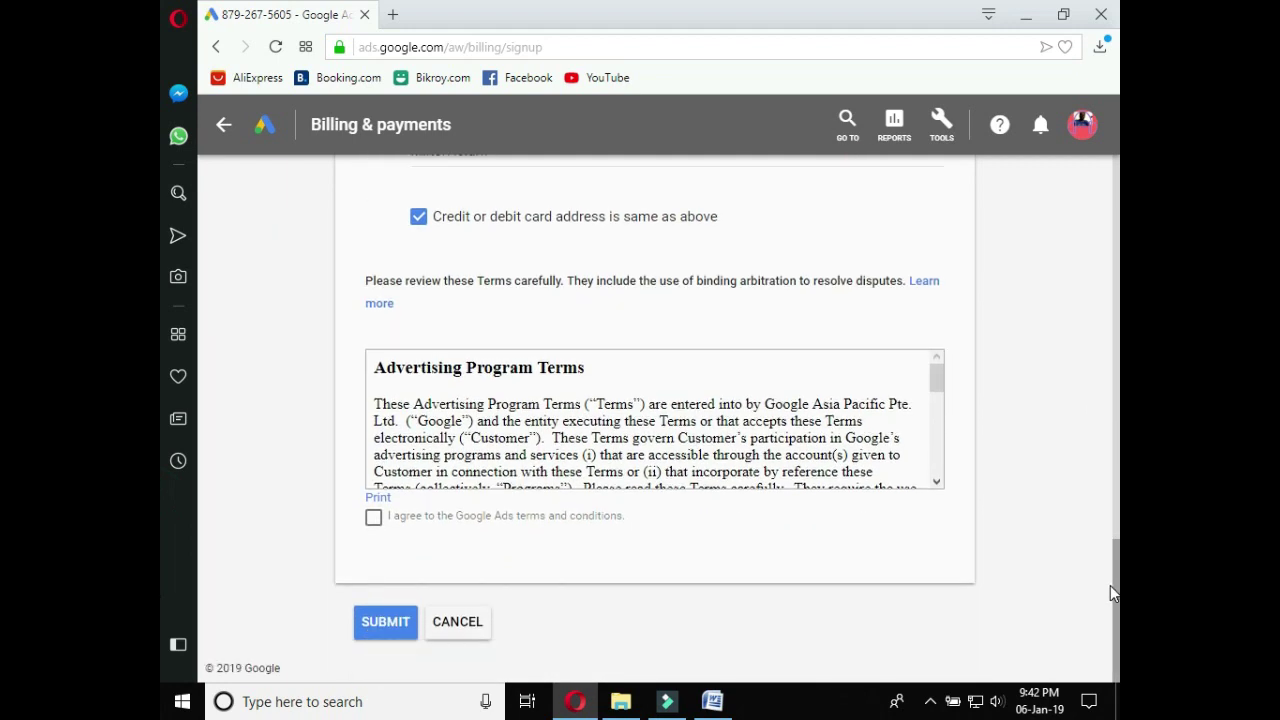
Tick 'I agree to the Google Ads terms and conditions' and scroll through the billing form
click(373, 518)
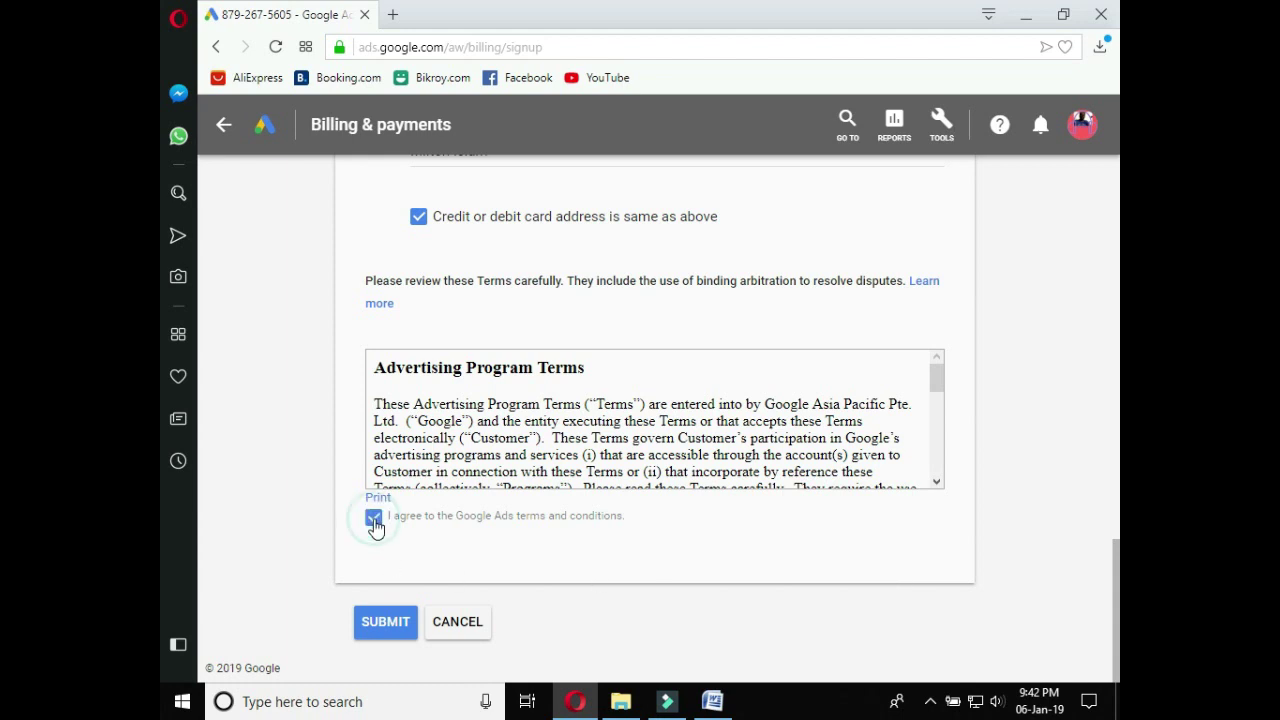
click(1115, 277)
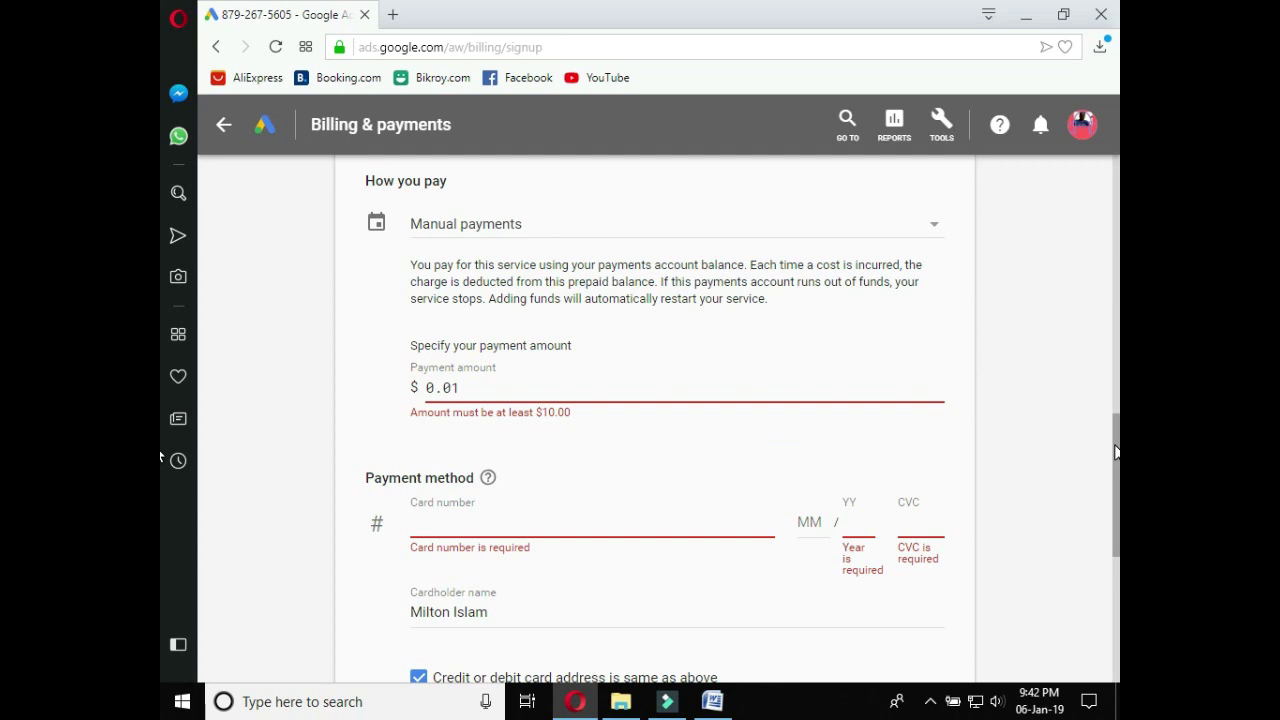
drag(1116, 452, 1113, 583)
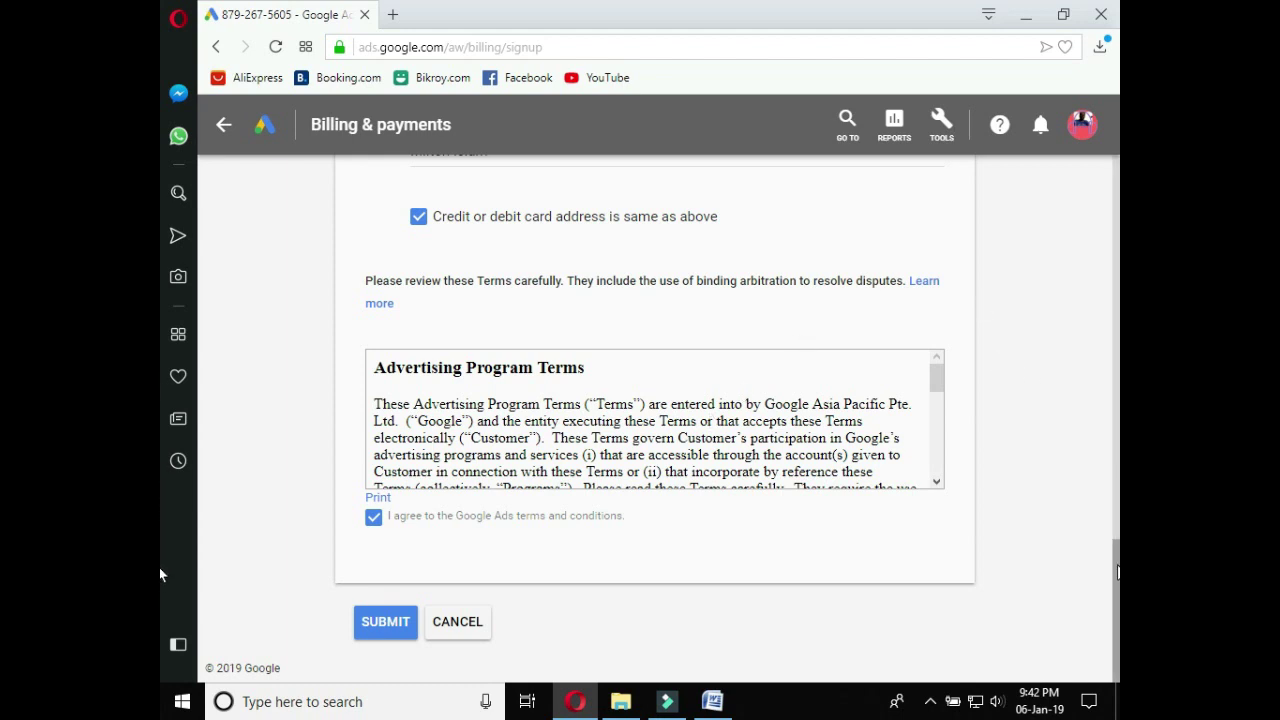
drag(1117, 572, 1117, 311)
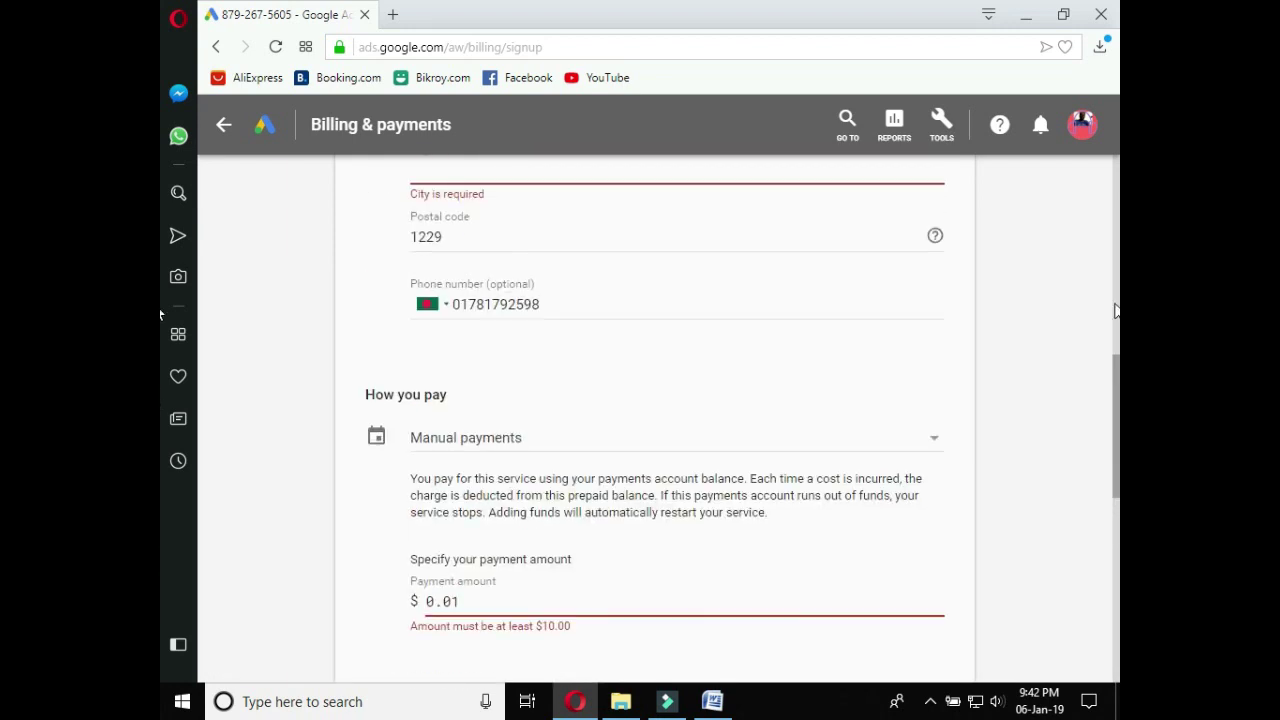
drag(159, 315, 159, 140)
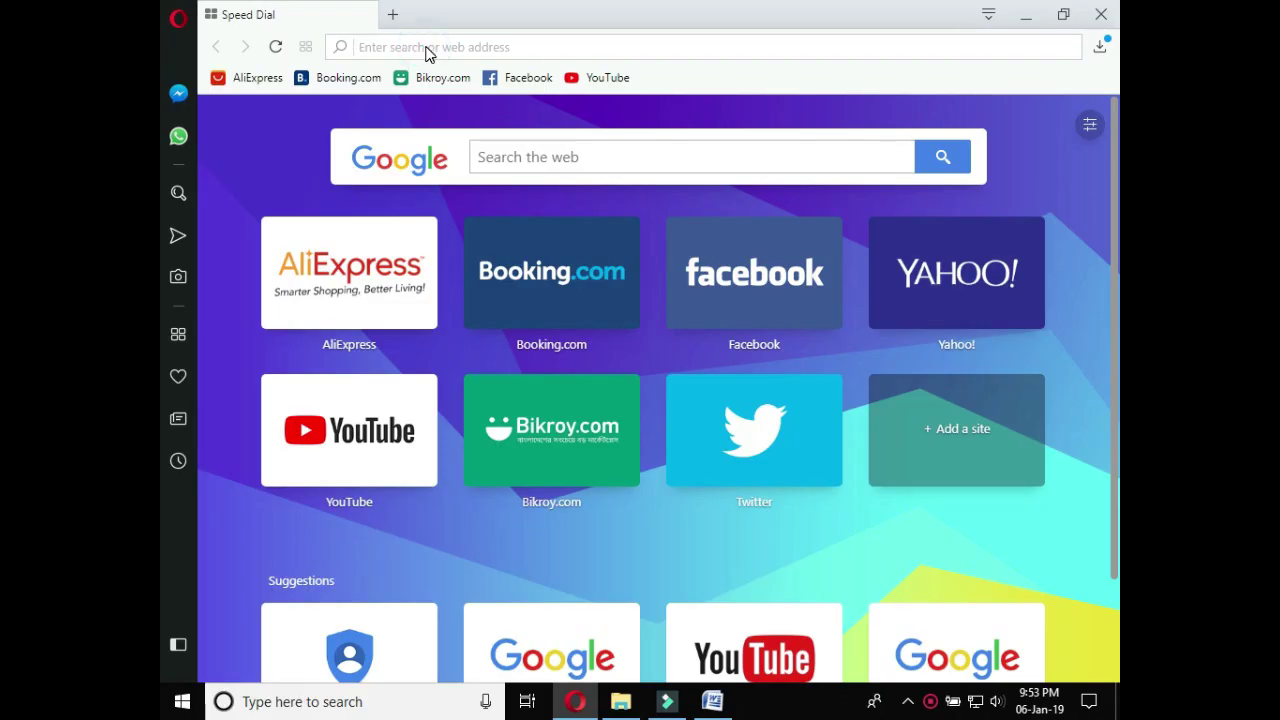
right_click(427, 47)
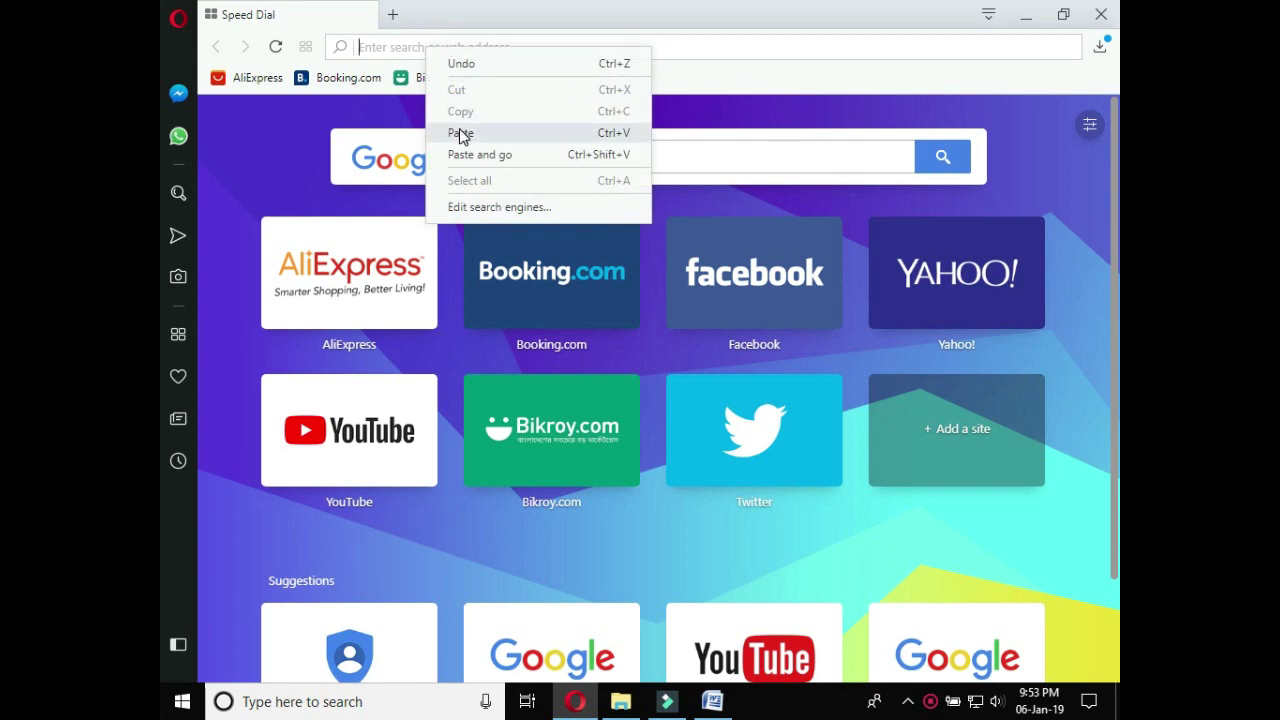
click(462, 133)
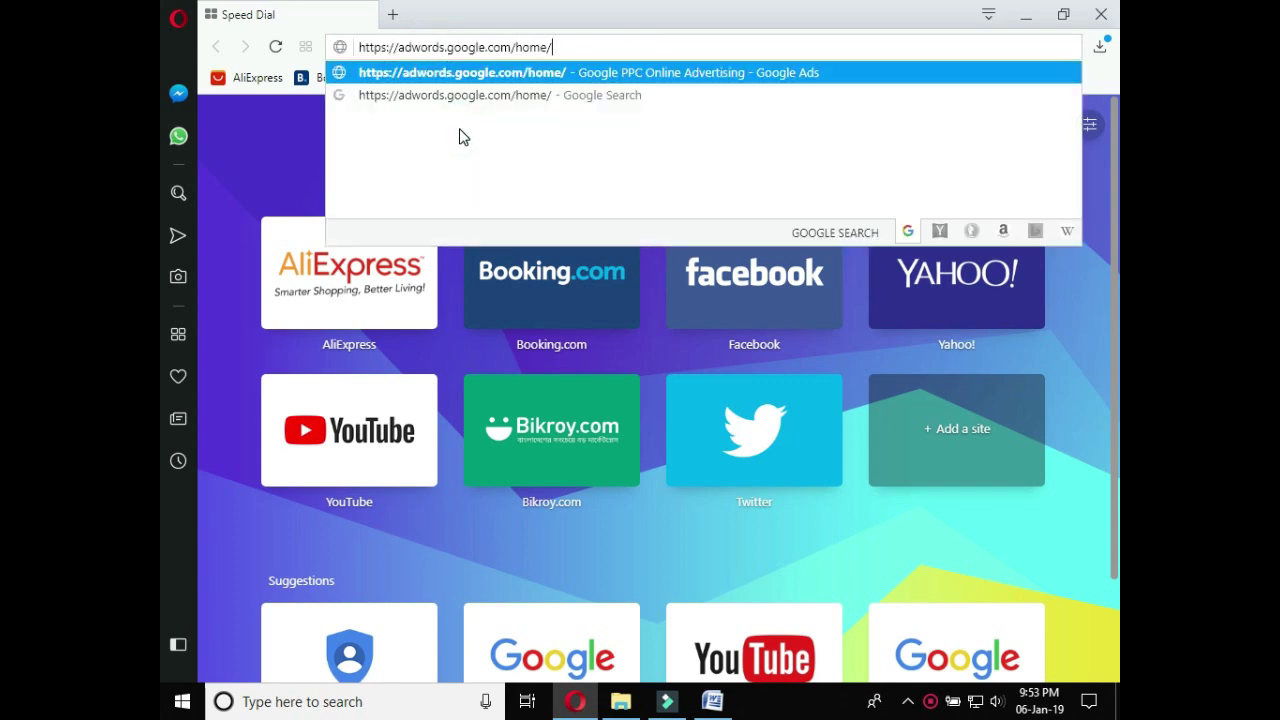
key(Return)
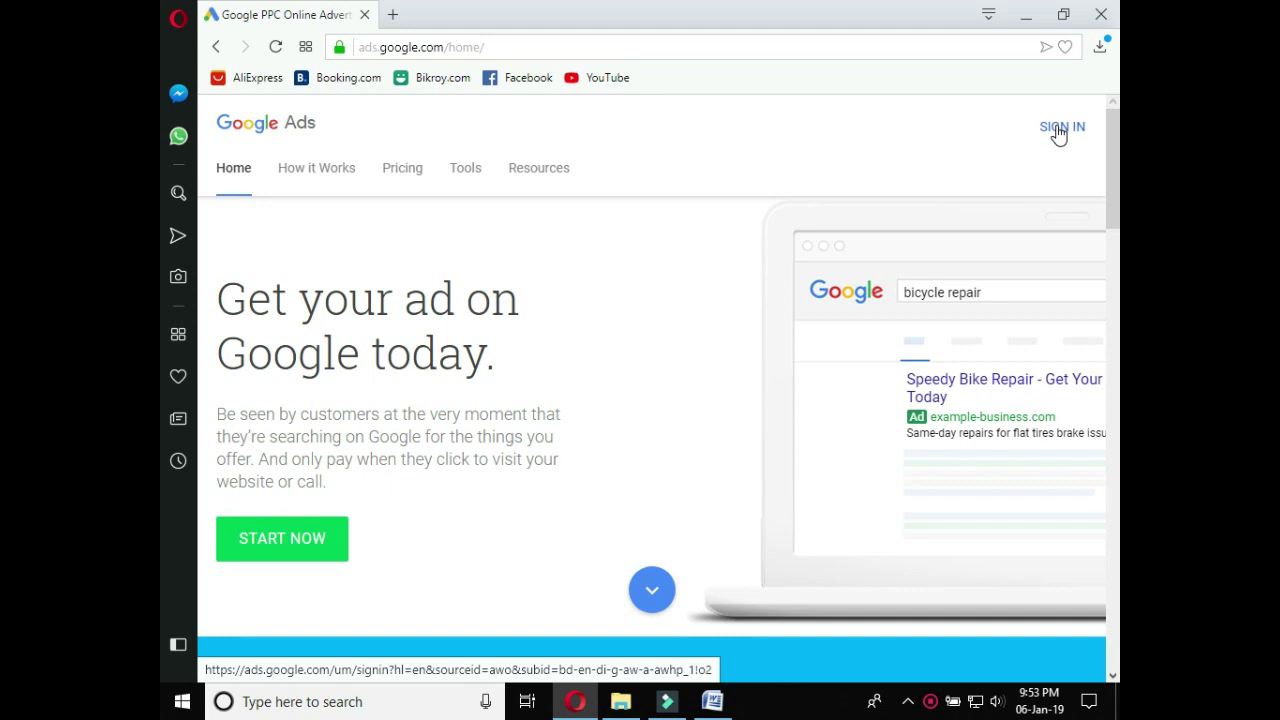
Sign back in to Google Ads and go to the Campaigns page under All campaigns
click(1058, 135)
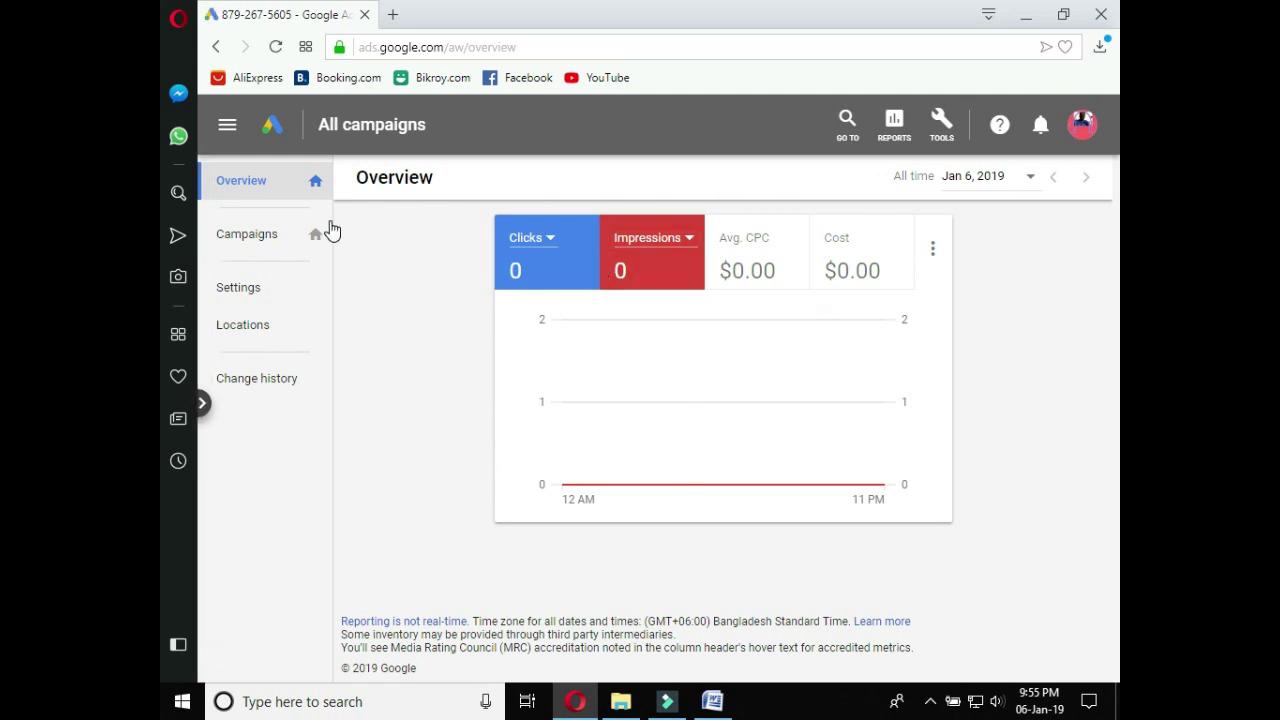
click(263, 247)
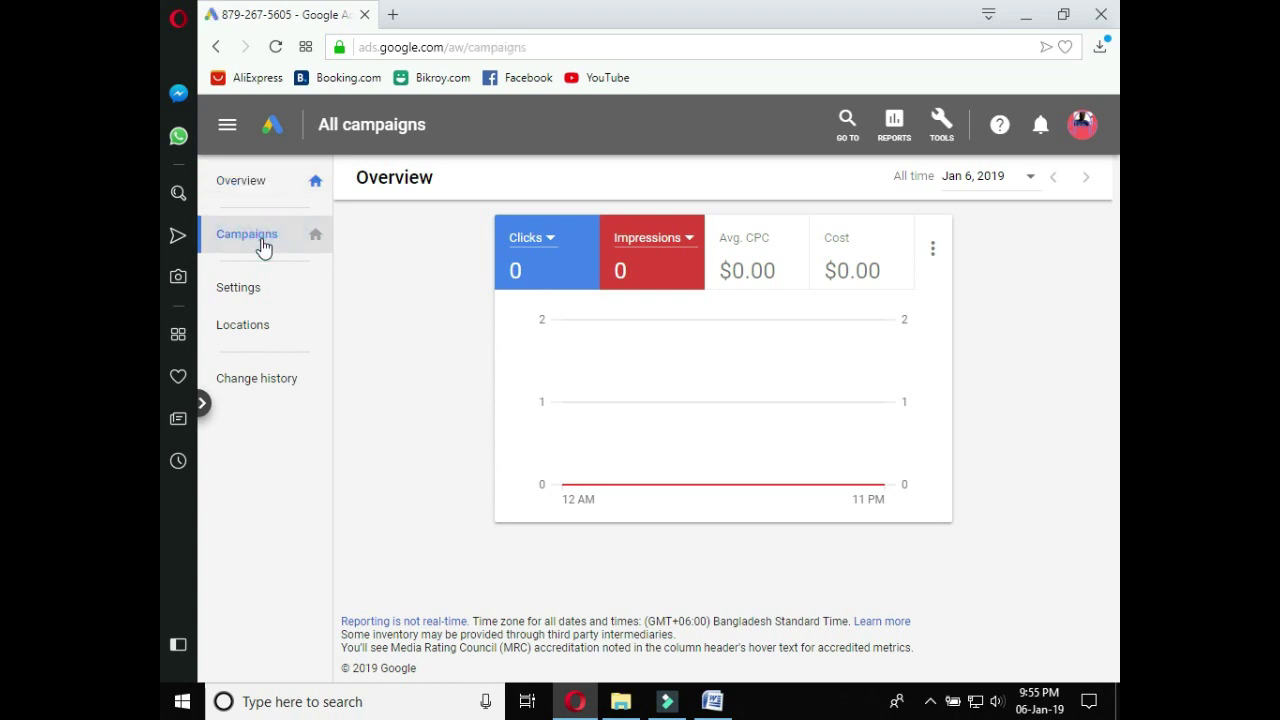